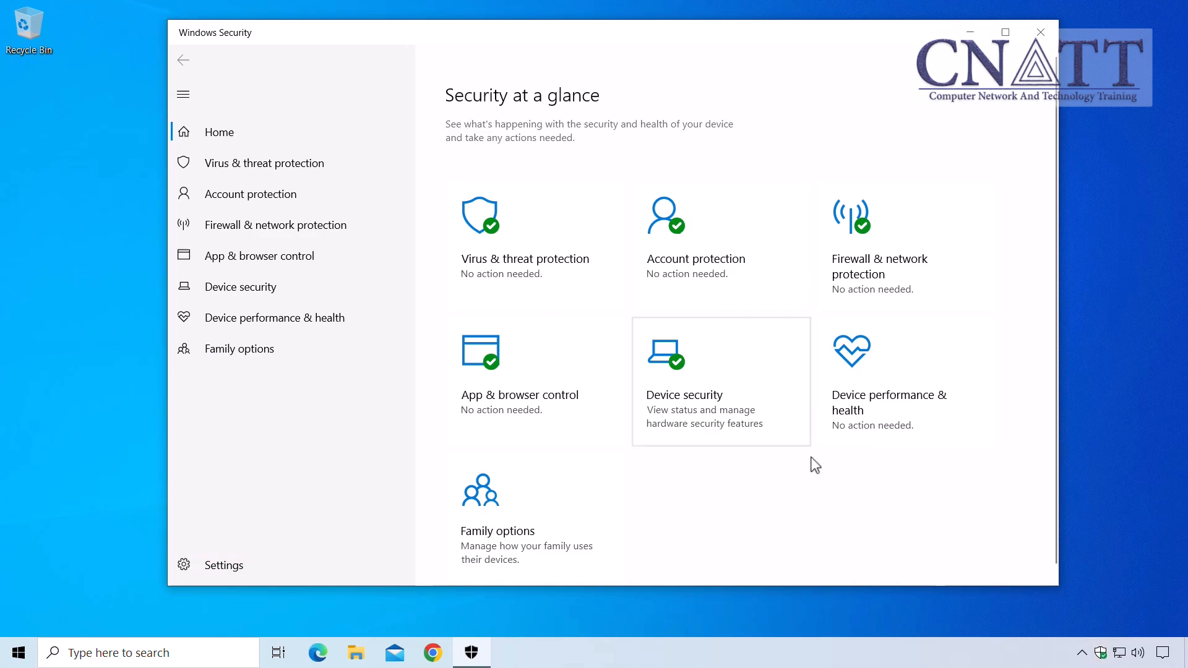
left_click(570, 292)
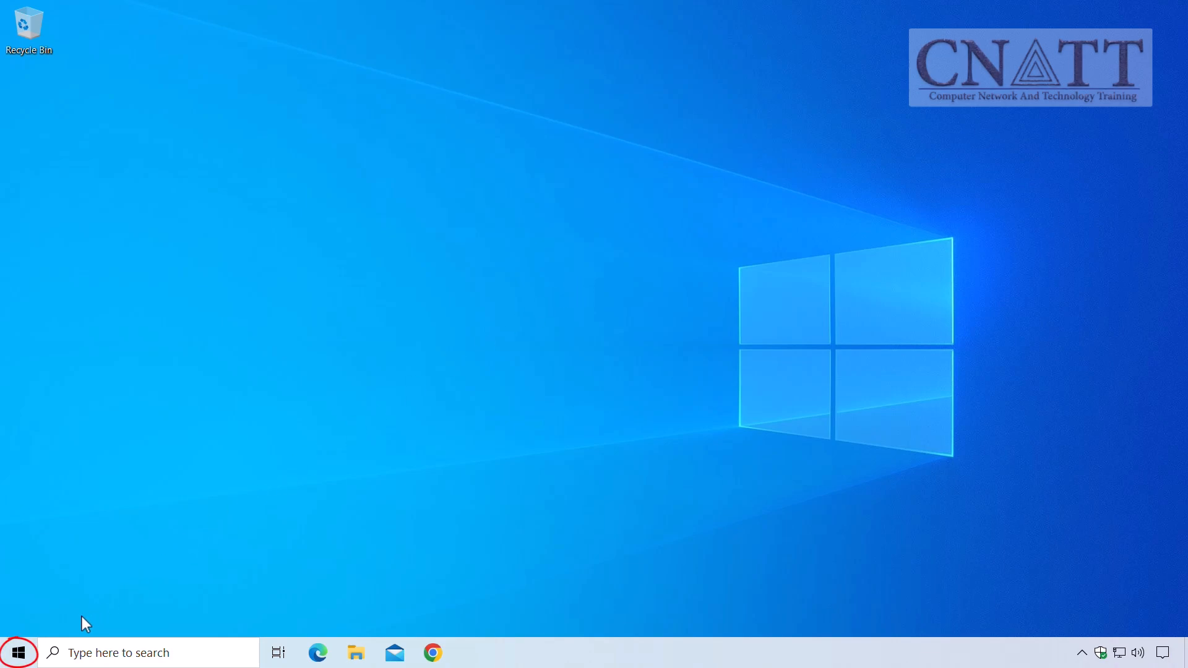
Step: Search the system for "windows security" and open the Windows Security app
left_click(19, 654)
type("wi")
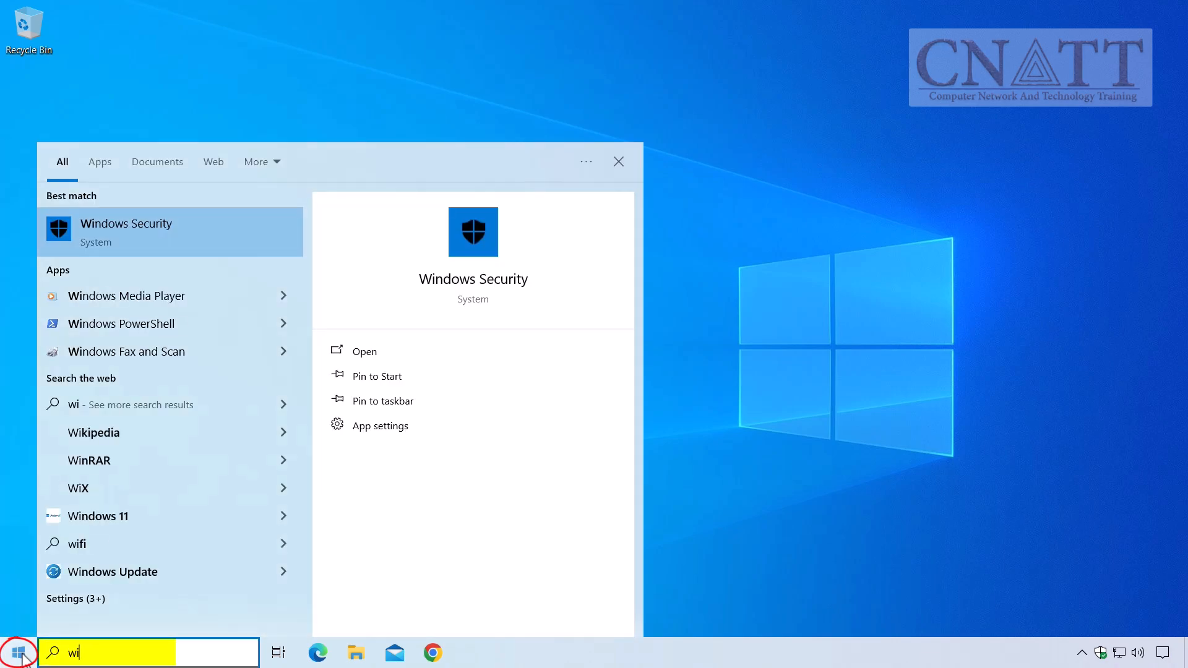
type("ndows security")
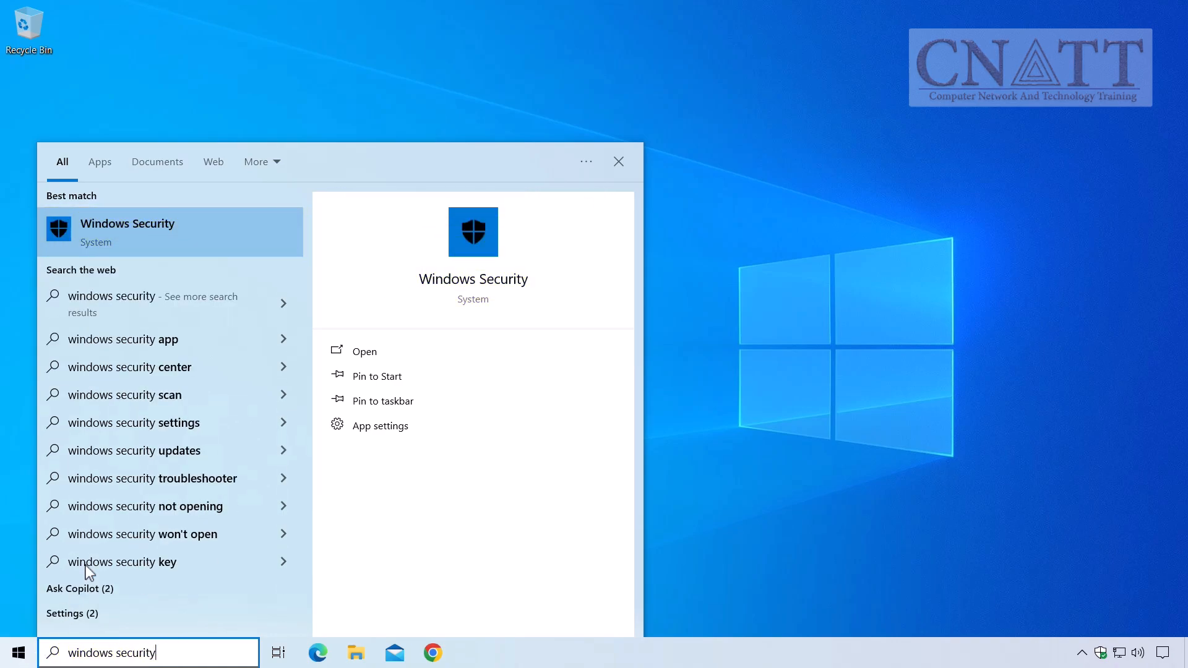
left_click(253, 239)
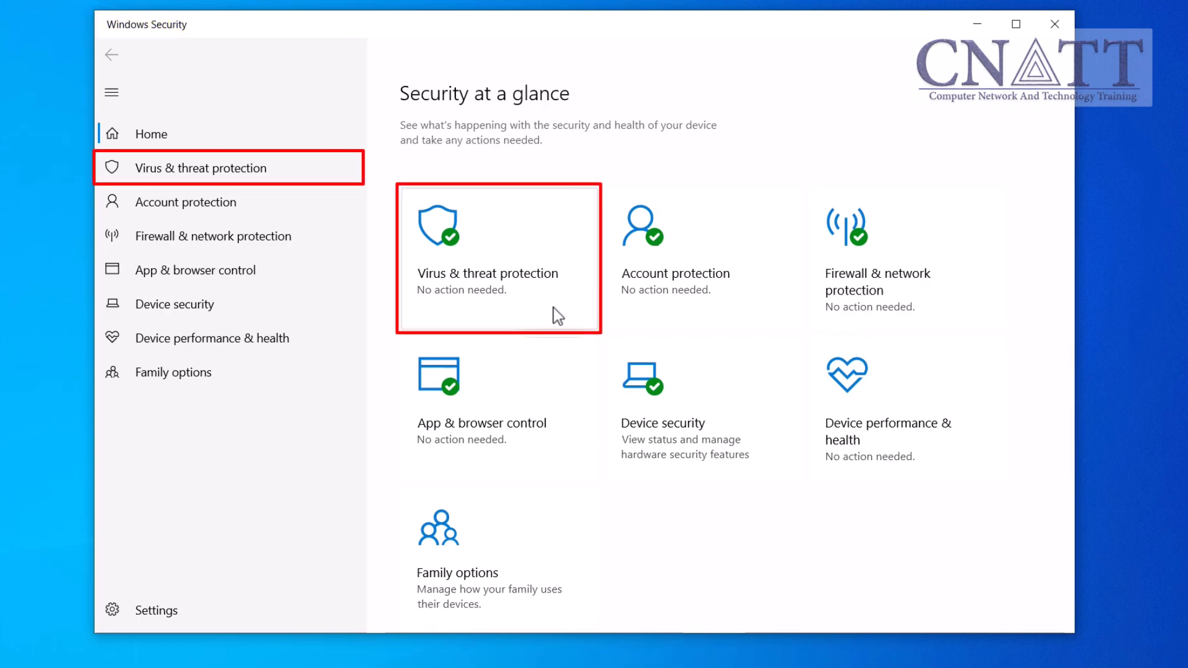
Step: Open the exclusions page from the Virus & threat protection settings, allowing Windows Security to make changes to the device
left_click(559, 317)
scroll(558, 317, "down", 3)
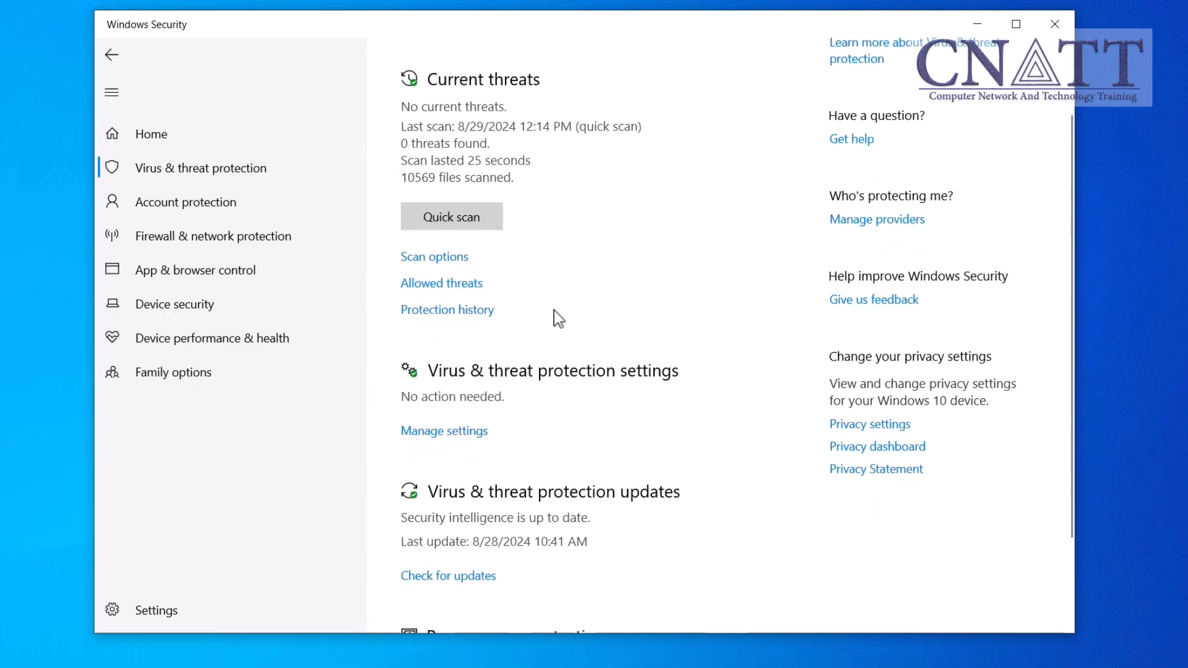
left_click(444, 432)
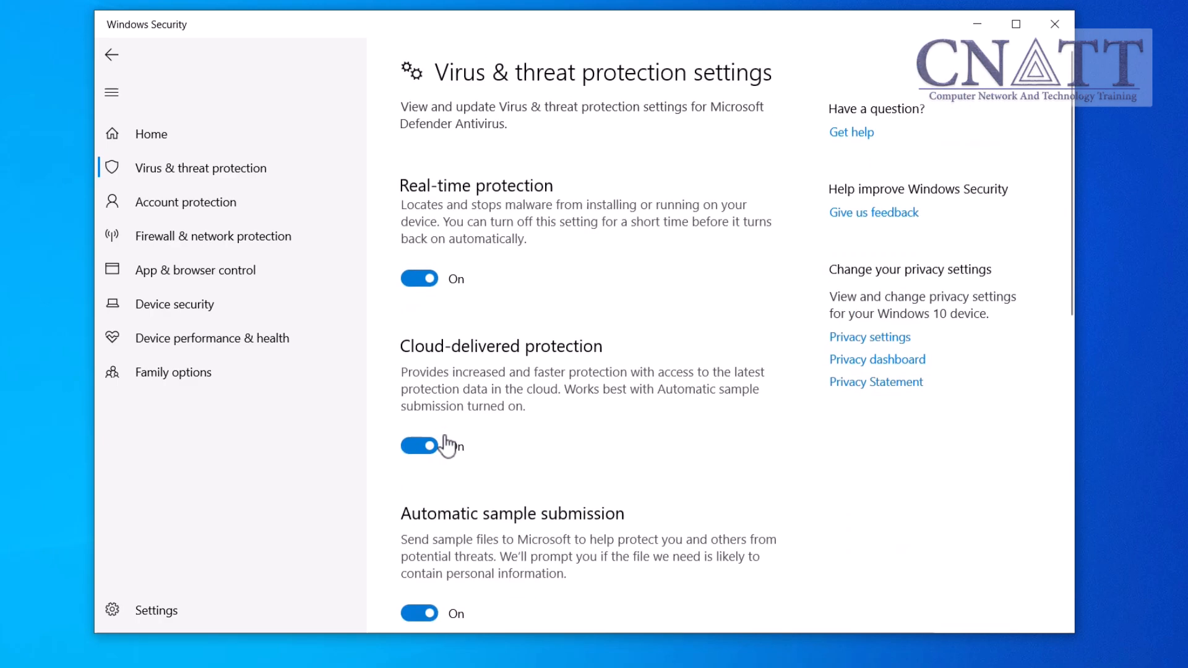
scroll(624, 435, "down", 2)
scroll(622, 436, "down", 8)
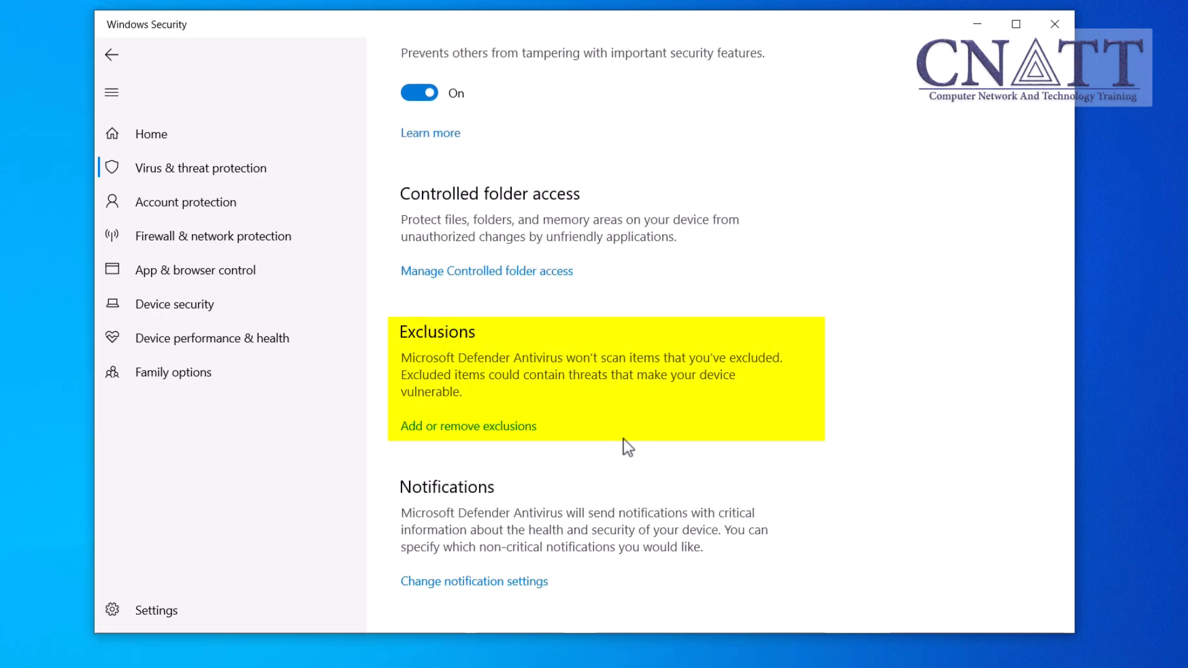
left_click(522, 437)
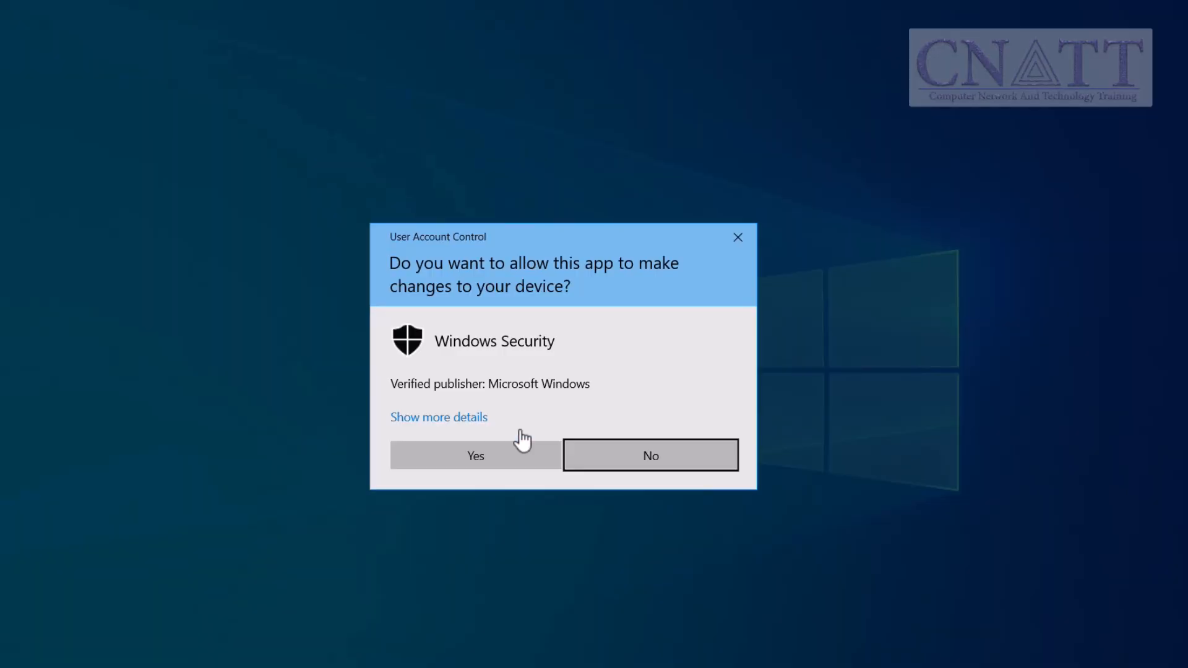
left_click(515, 462)
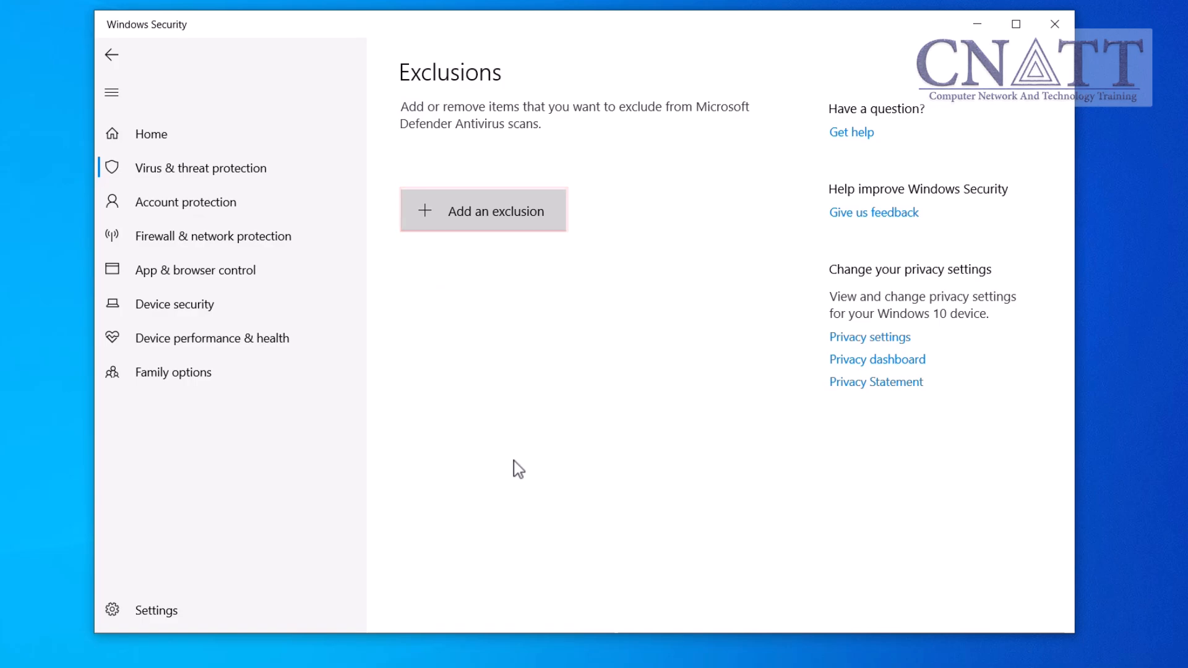
Step: Add the My Exclusions folder in Downloads as a folder exclusion for Microsoft Defender Antivirus
left_click(542, 227)
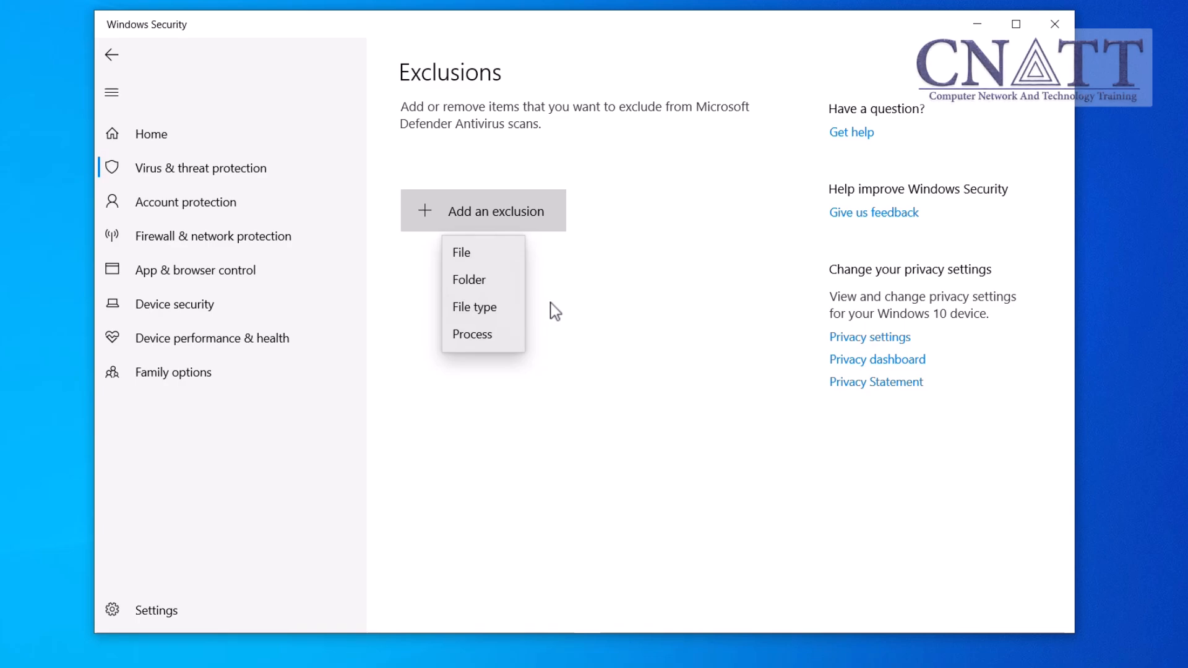
left_click(508, 294)
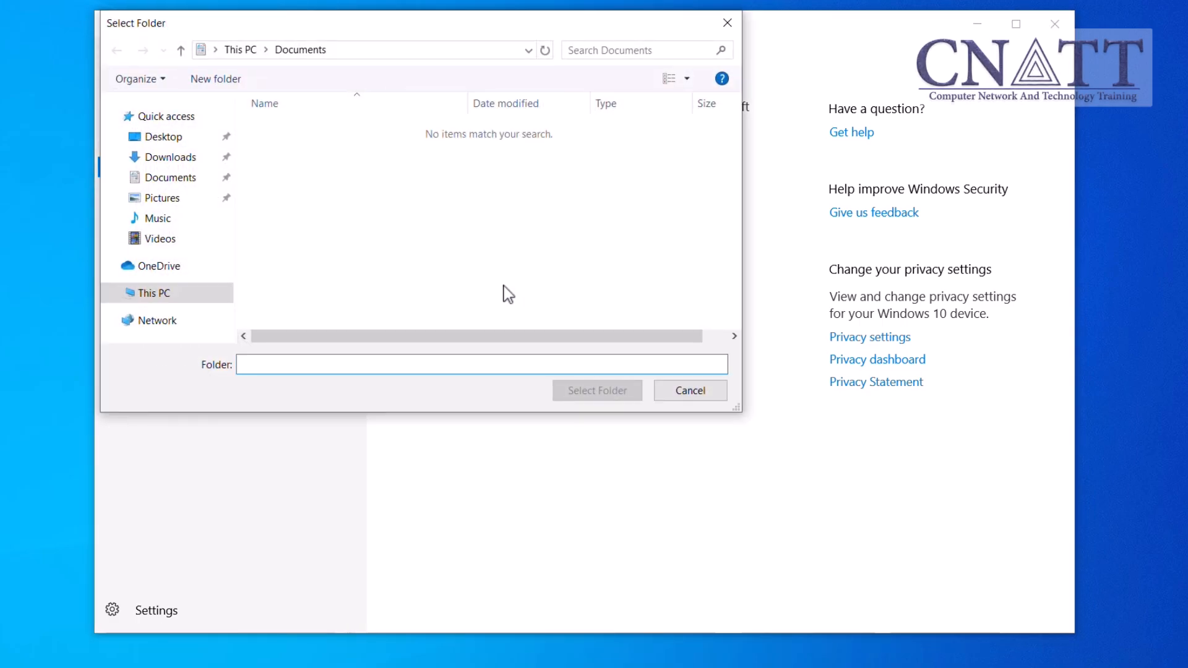
left_click(177, 160)
left_click(327, 156)
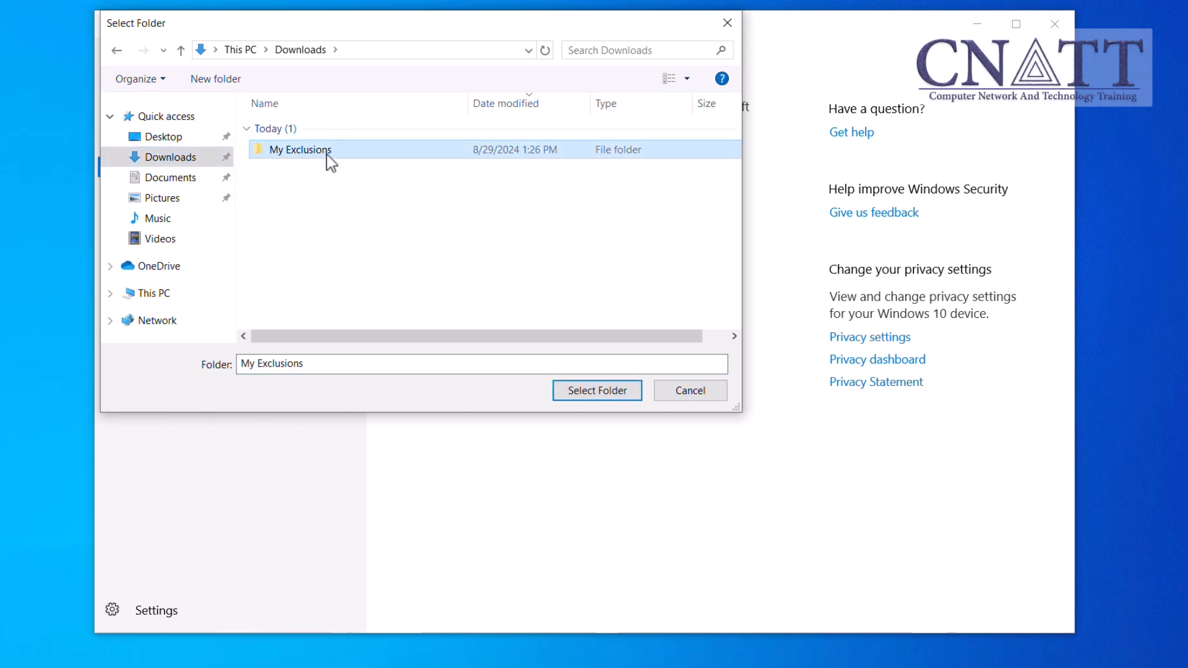
left_click(630, 403)
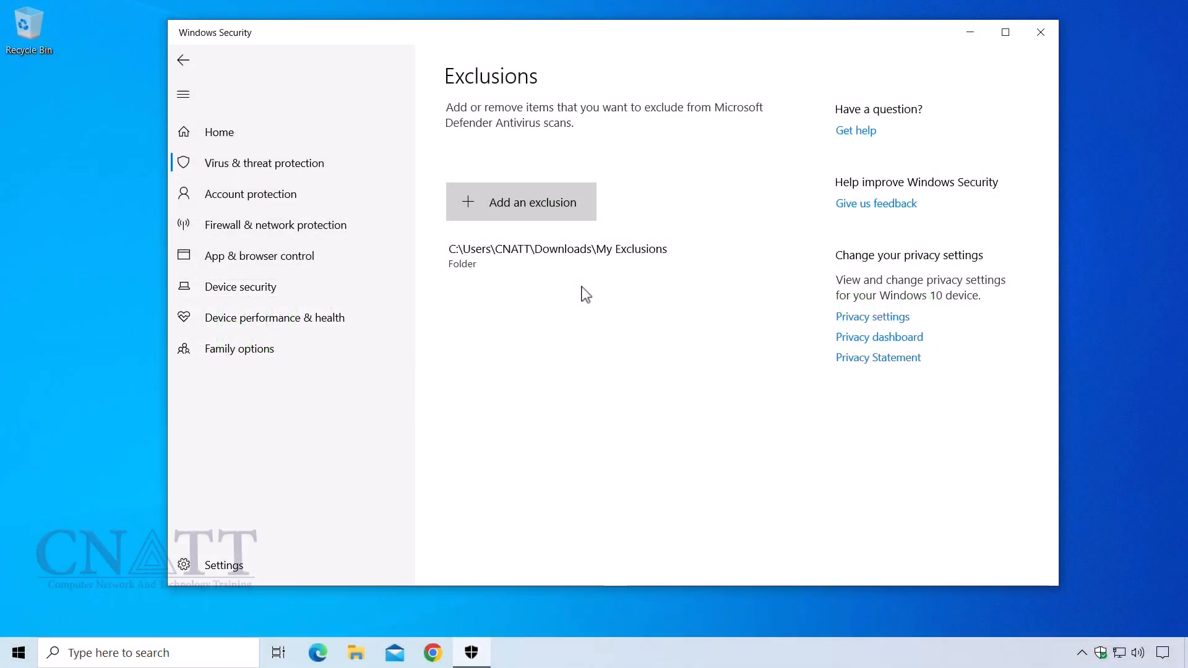
Step: Switch to Chrome and turn on asking where to save each file before downloading in its download settings
left_click(431, 655)
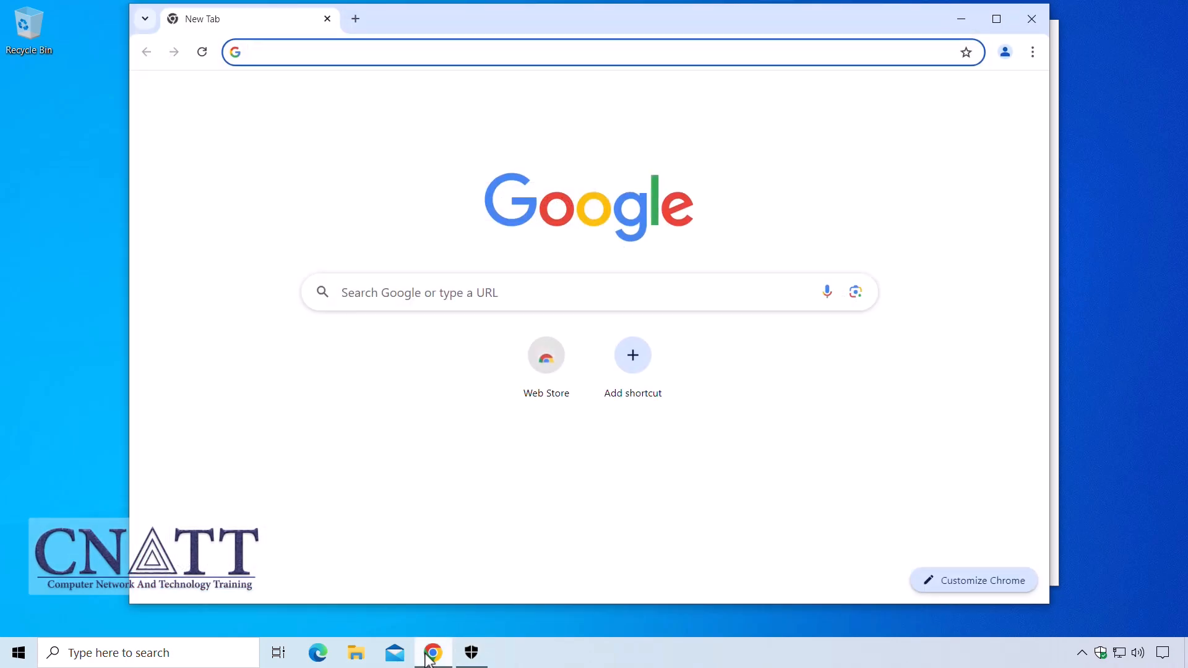
left_click(1033, 52)
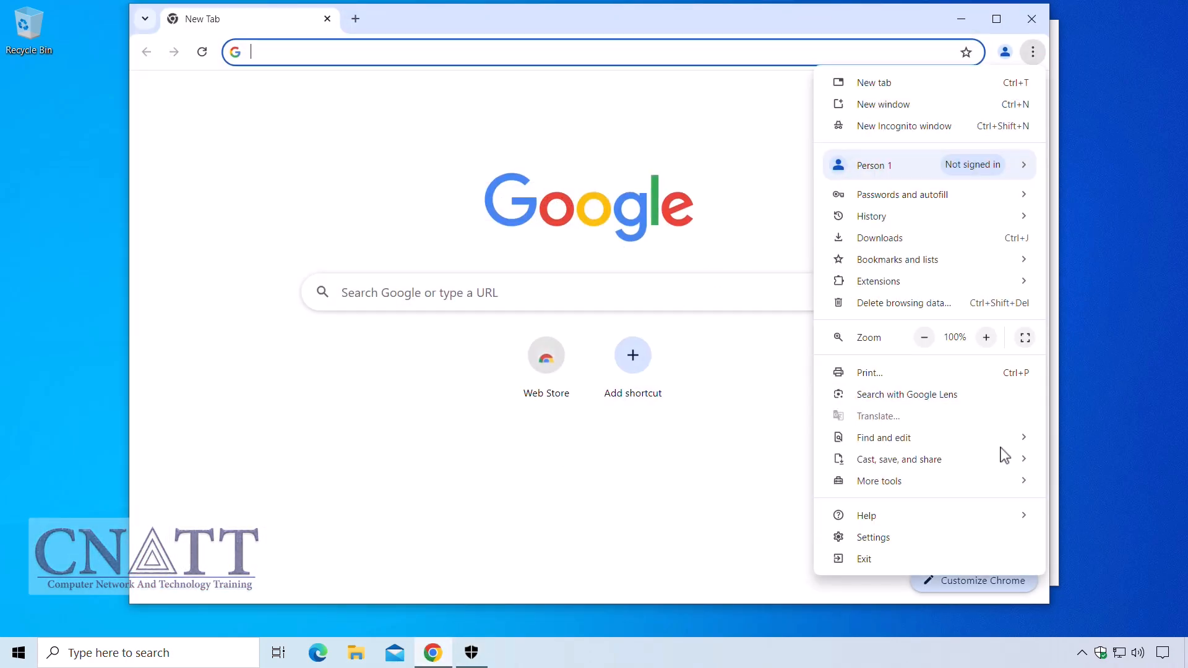
left_click(1008, 538)
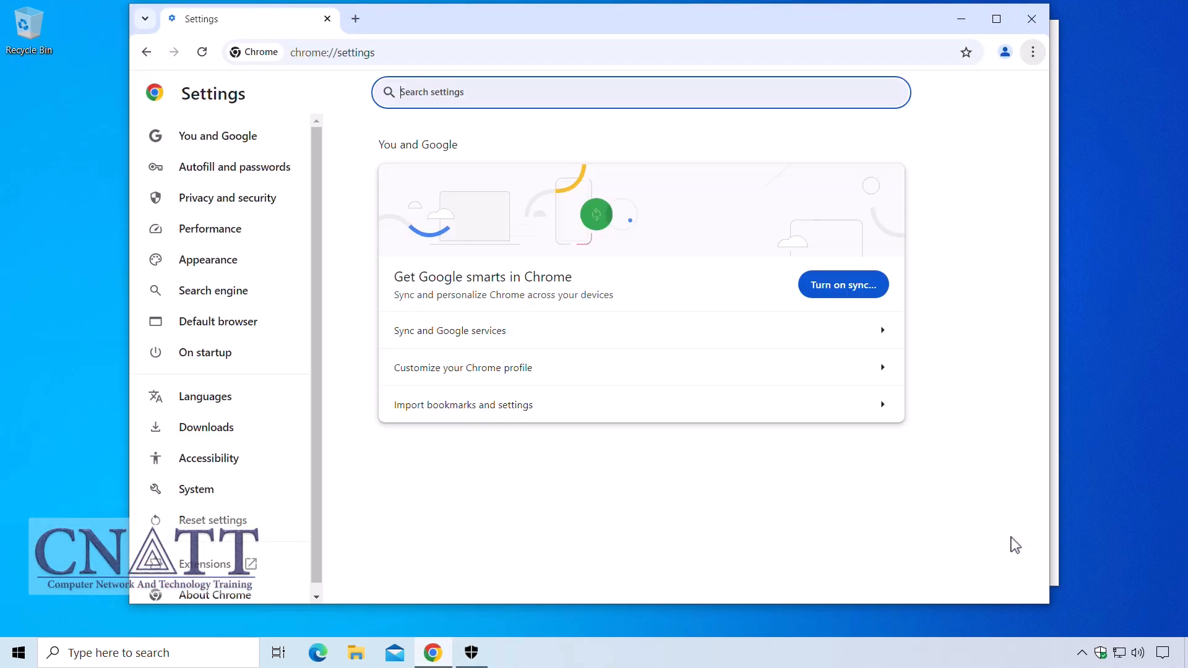
left_click(263, 433)
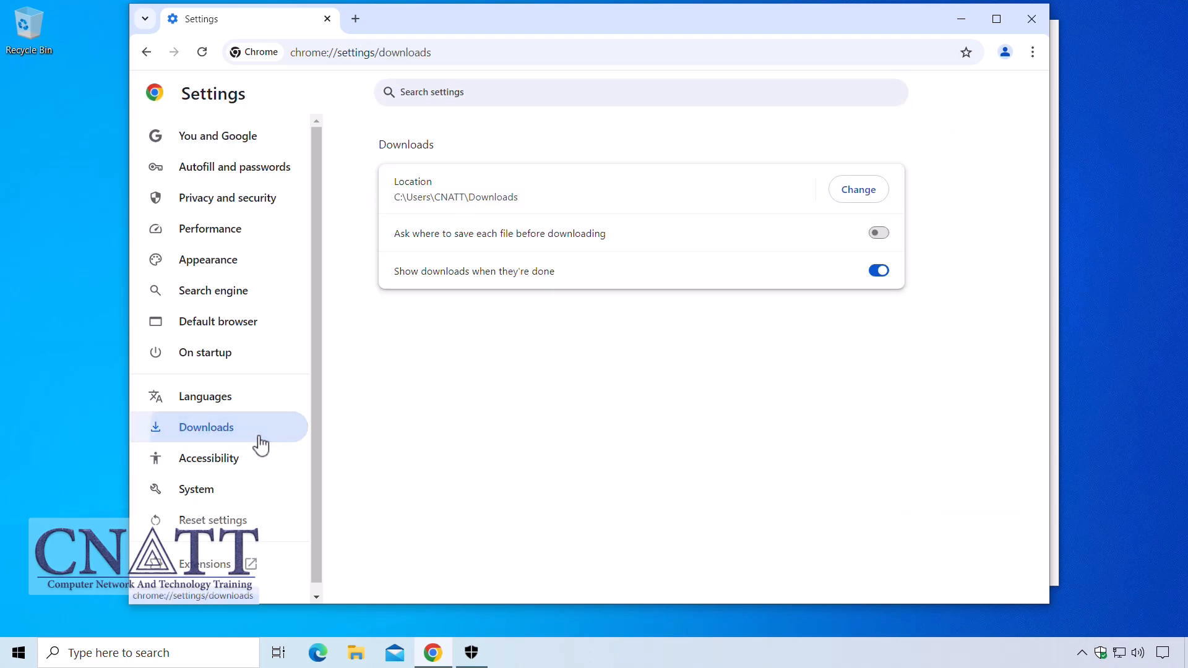
left_click(883, 242)
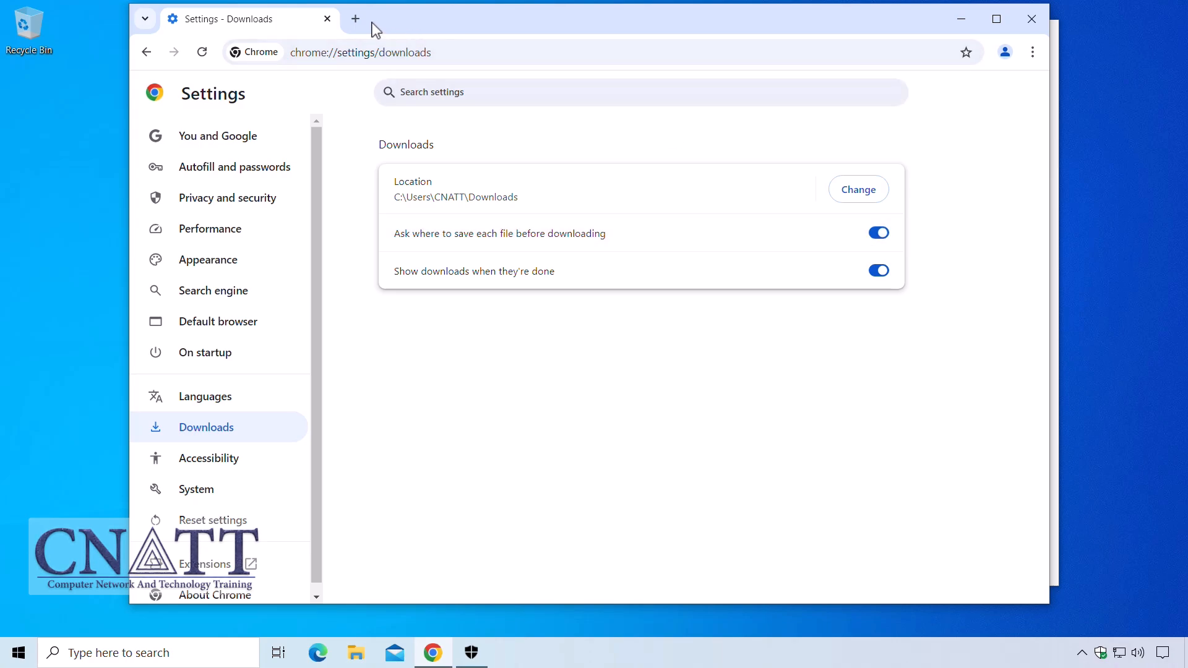
Step: Search for "eicar" in a new browser tab and open the Download Anti Malware Testfile page on the EICAR website
left_click(356, 20)
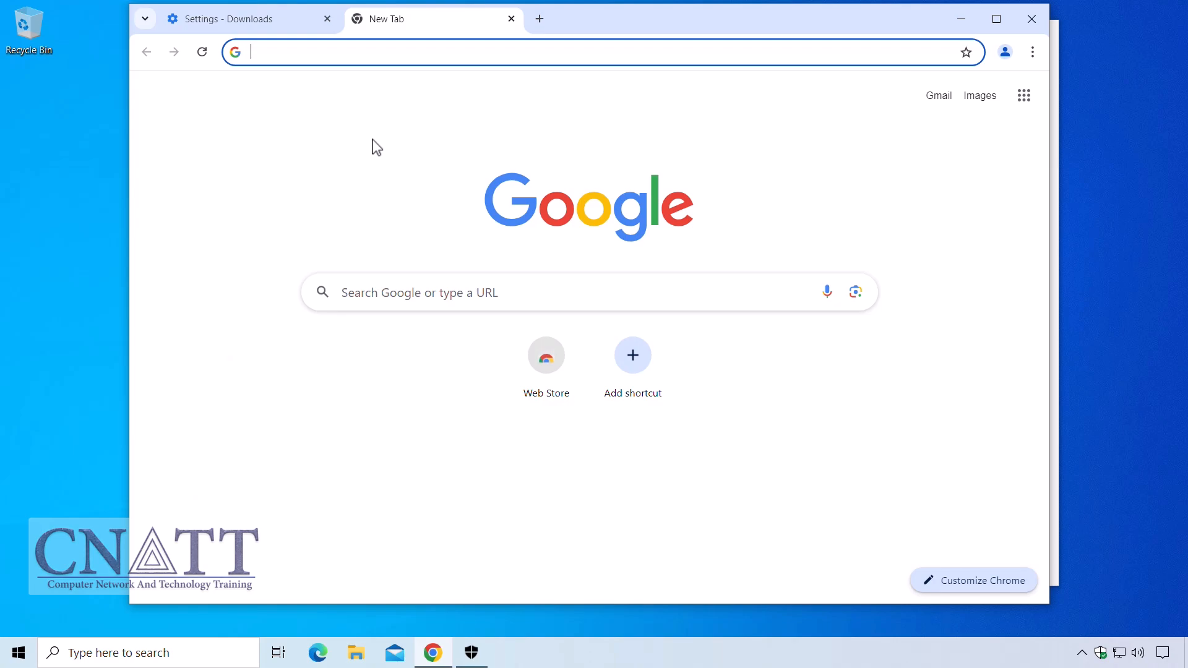
type("eicar")
key("Return")
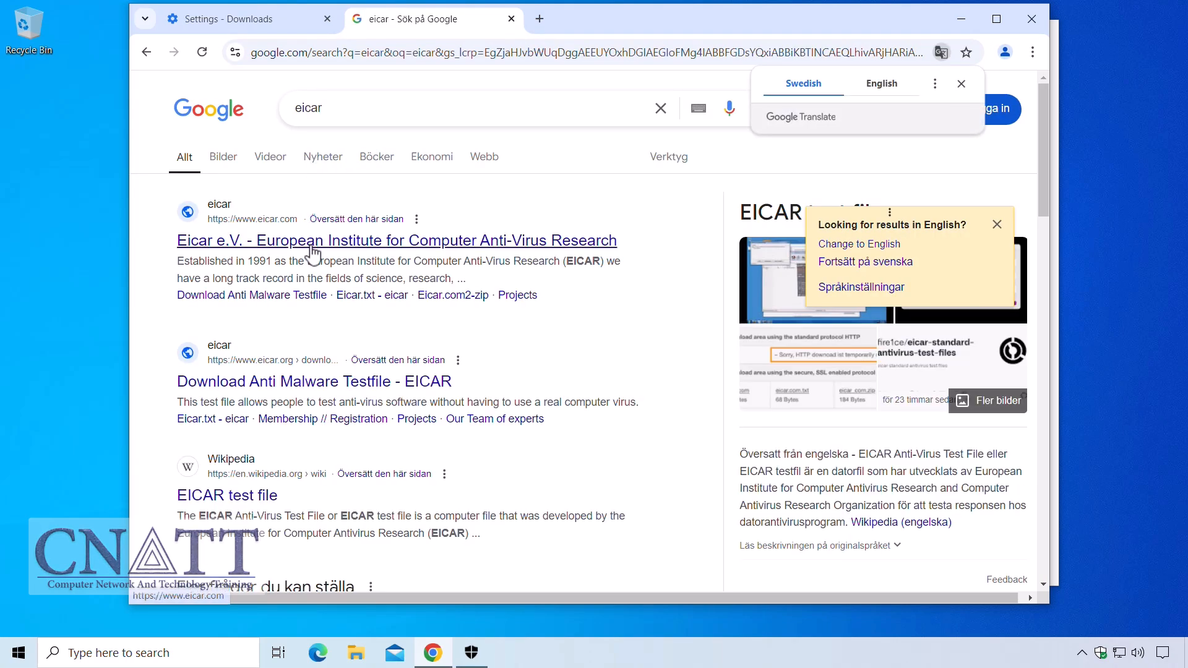
left_click(312, 241)
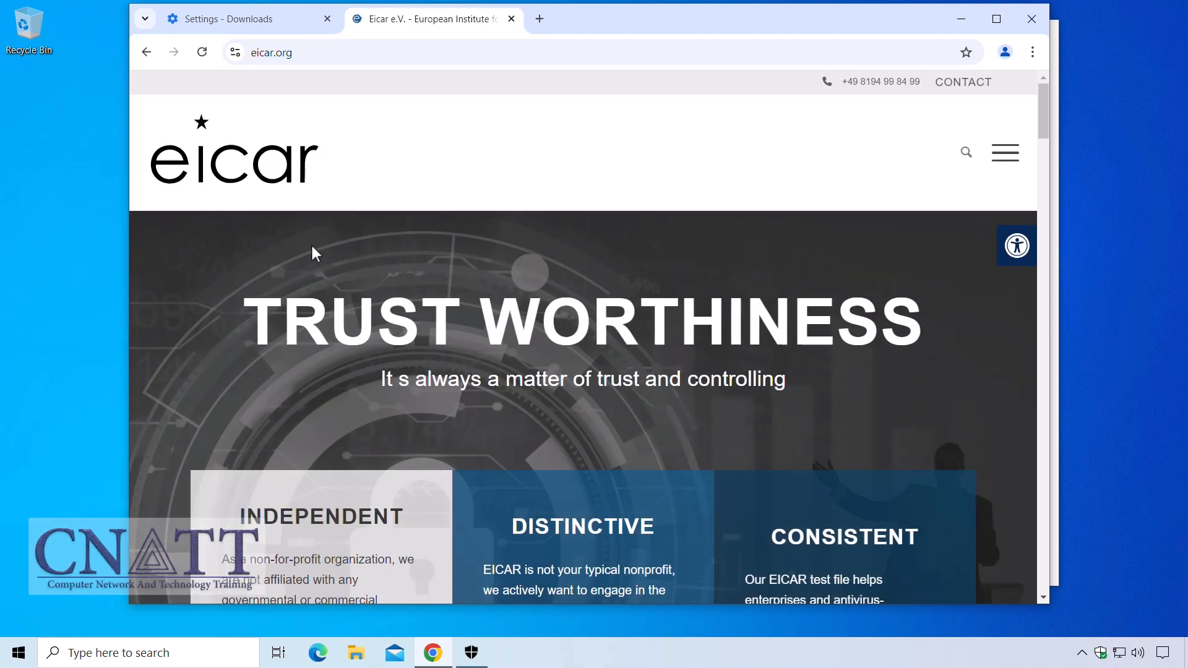
left_click(806, 152)
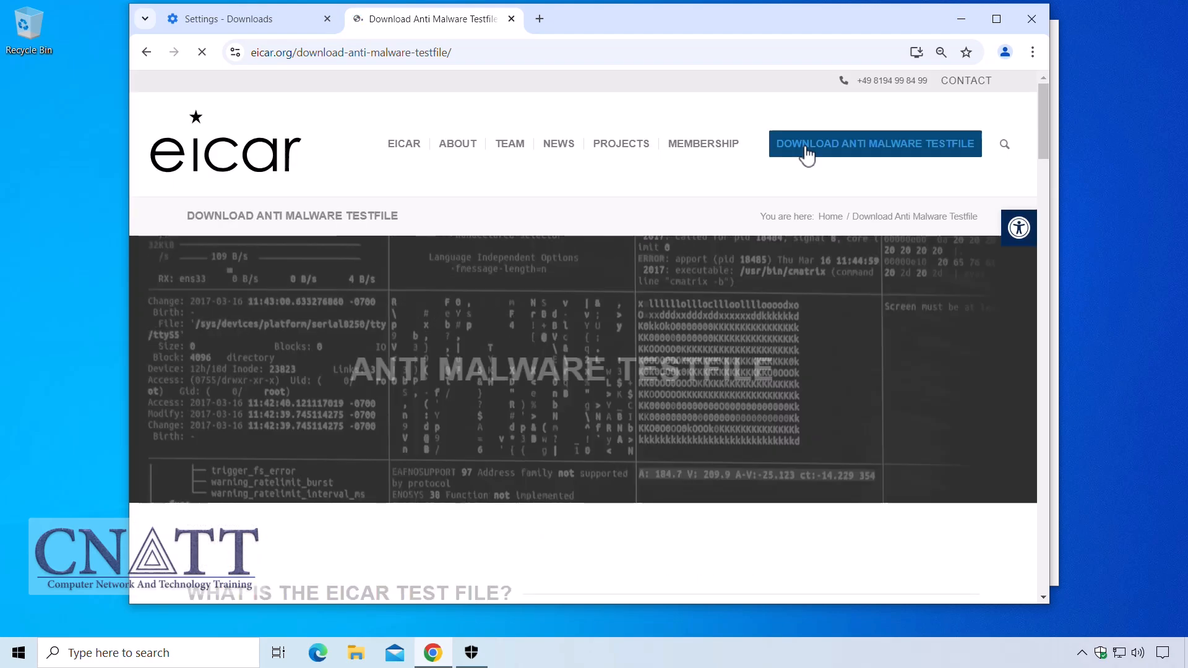
Step: Try to download the EICAR.COM-ZIP test file to the regular Downloads folder
left_click_drag(1044, 143, 1061, 428)
left_click(708, 339)
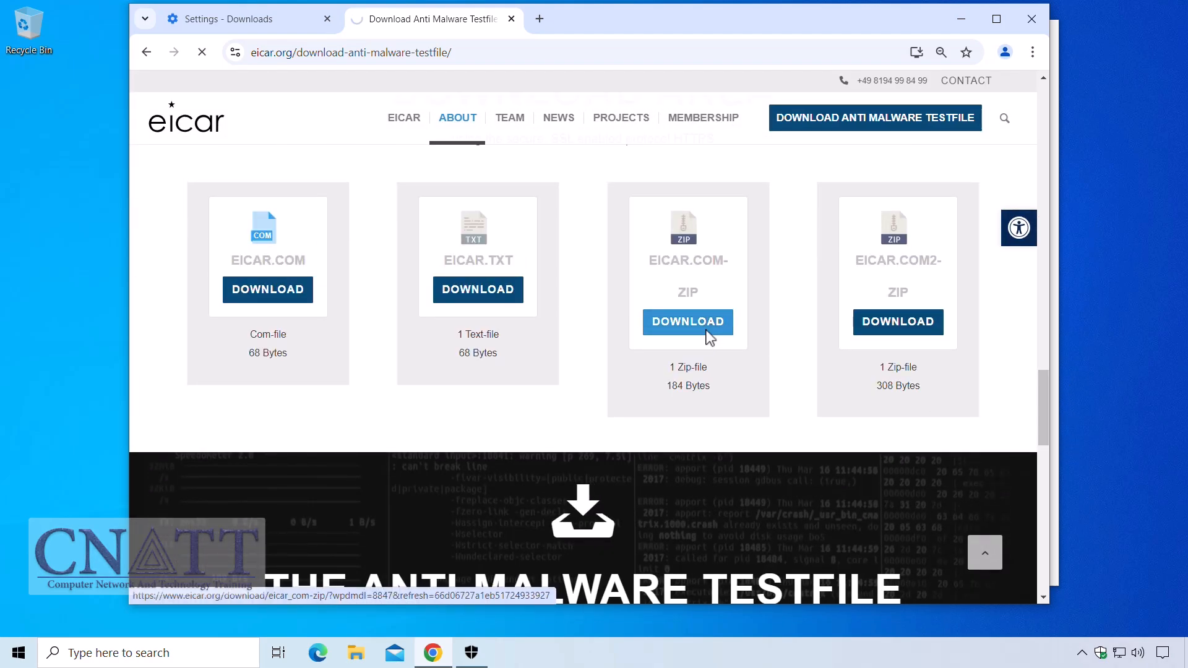
left_click(609, 353)
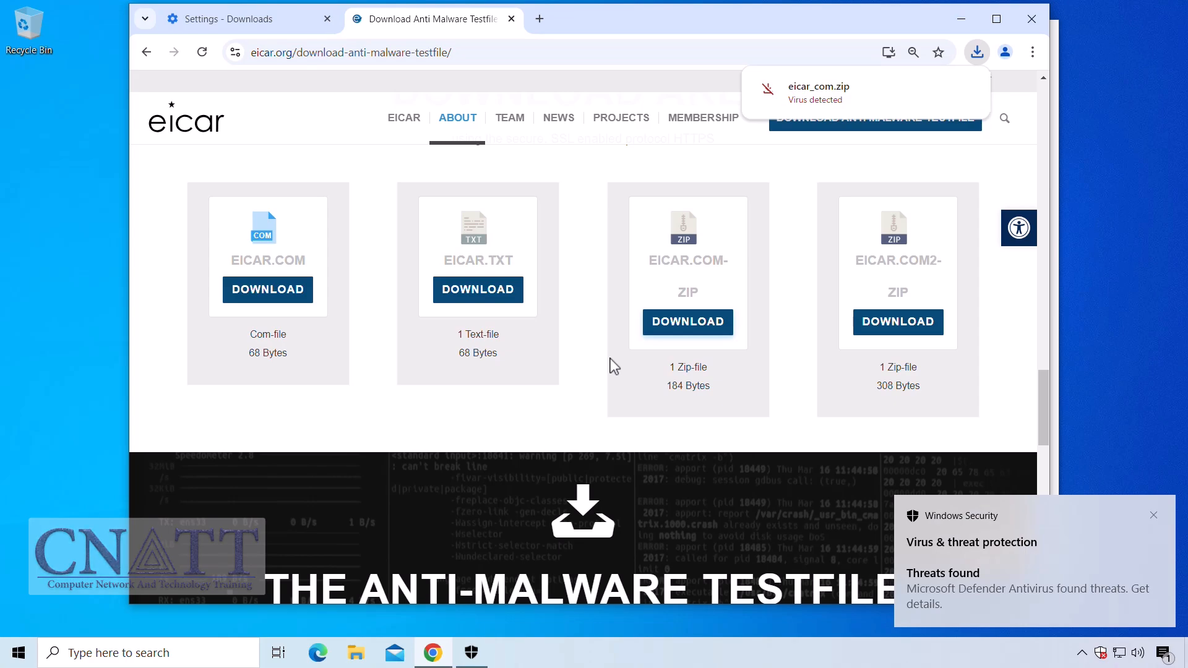
Step: Download the EICAR.COM-ZIP test file again, saving it as eicar_com in the My Exclusions folder
left_click(690, 339)
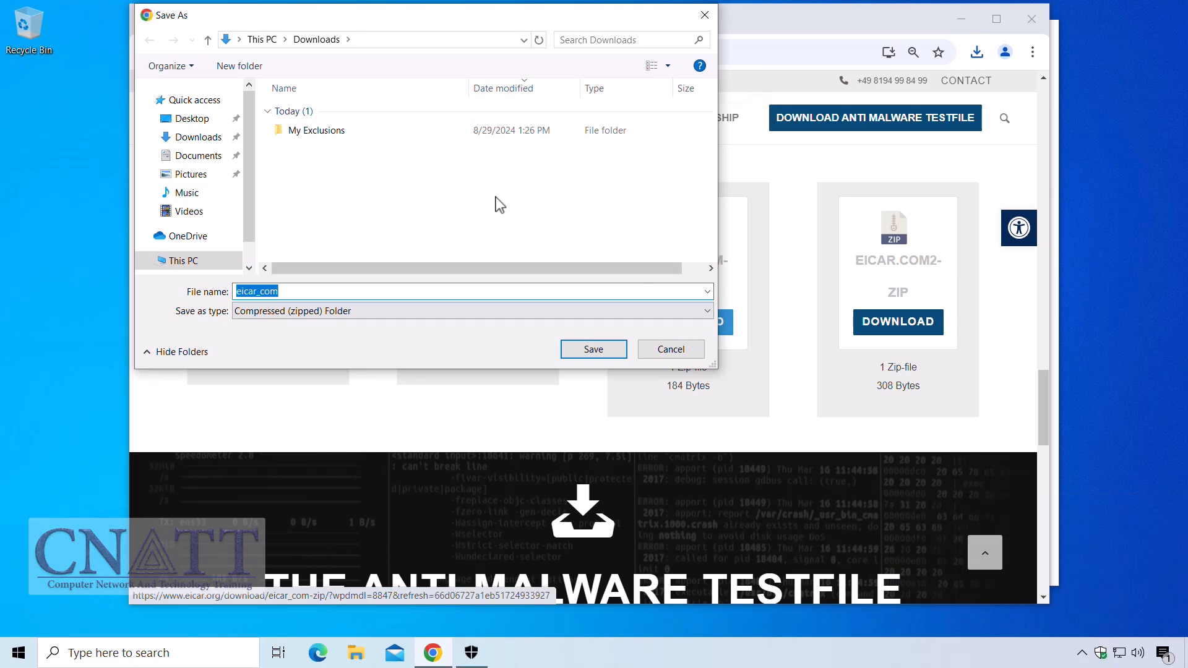
double_click(348, 131)
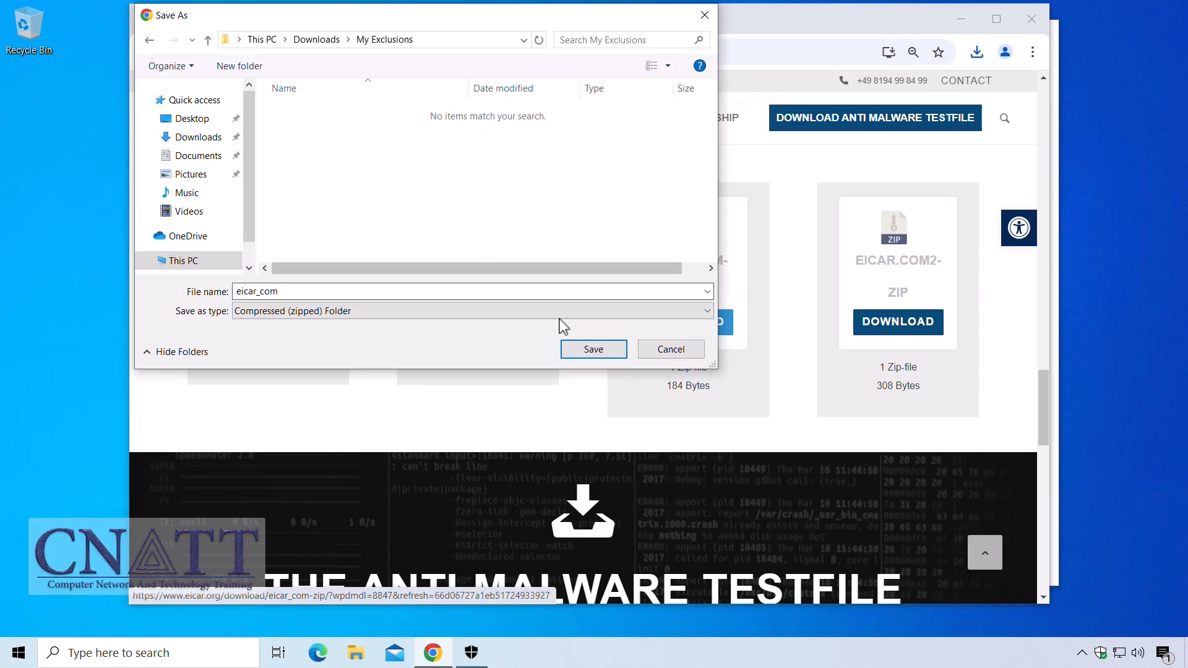
left_click(593, 349)
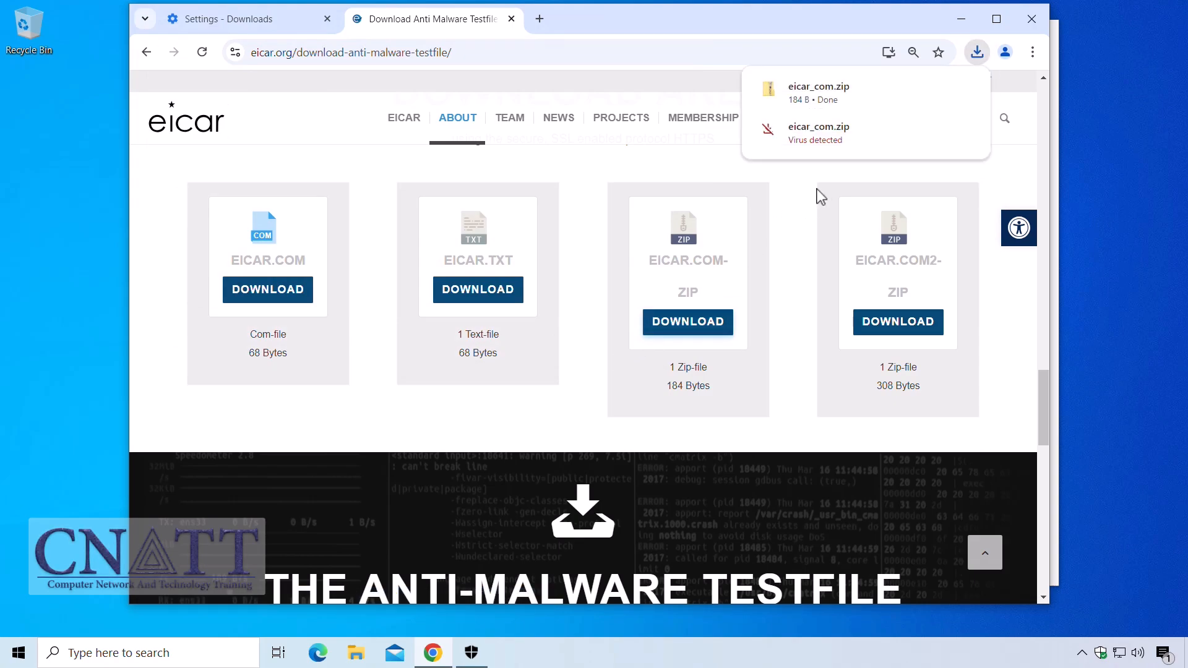
Step: Show the downloaded eicar_com archive in its folder, inspect its contents and return to the My Exclusions folder
left_click(938, 94)
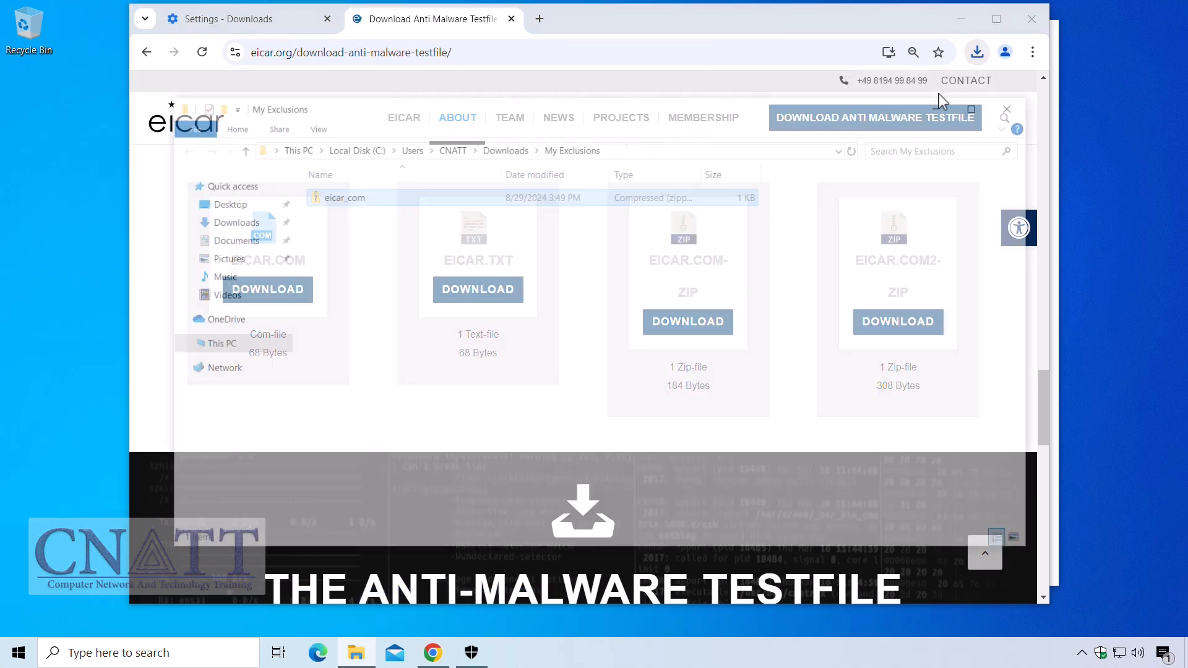
double_click(405, 208)
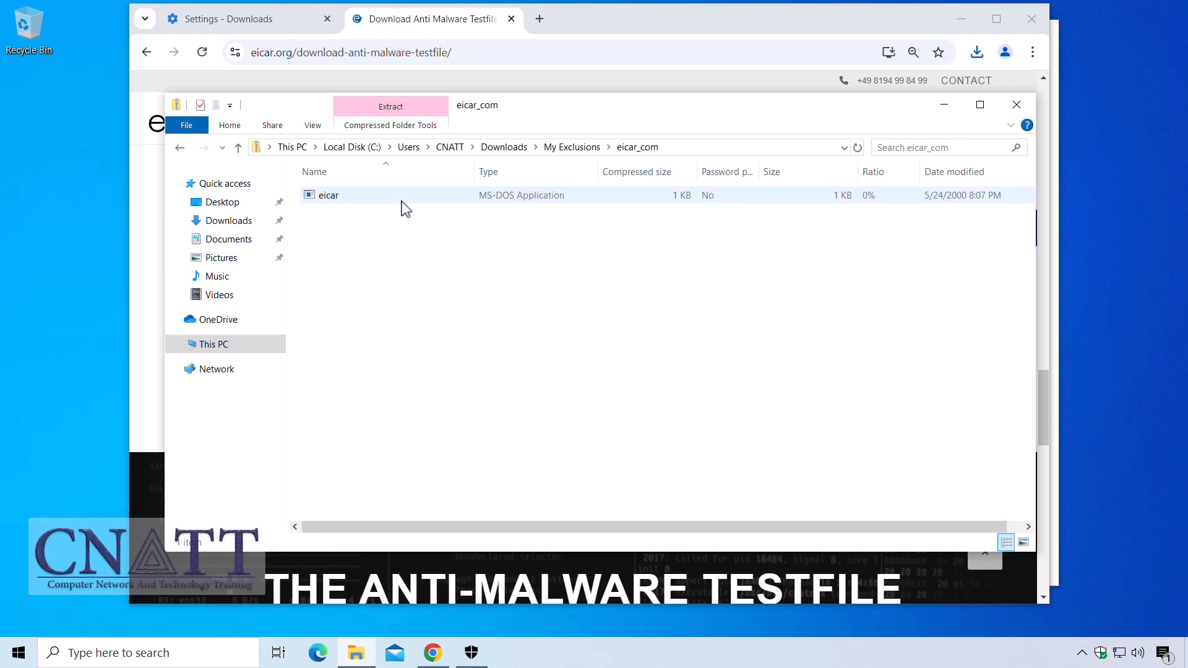
left_click(180, 150)
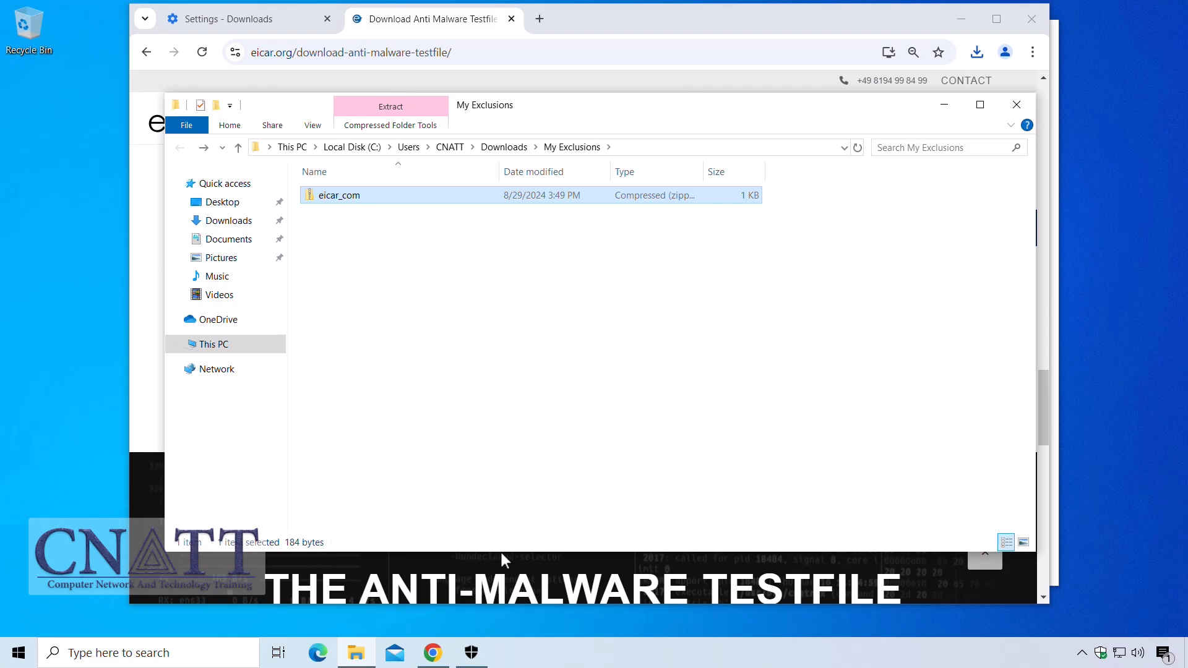
Step: In Windows Security, add eicar_com.zip from the My Exclusions folder as a file exclusion and remove the My Exclusions folder exclusion
left_click(481, 661)
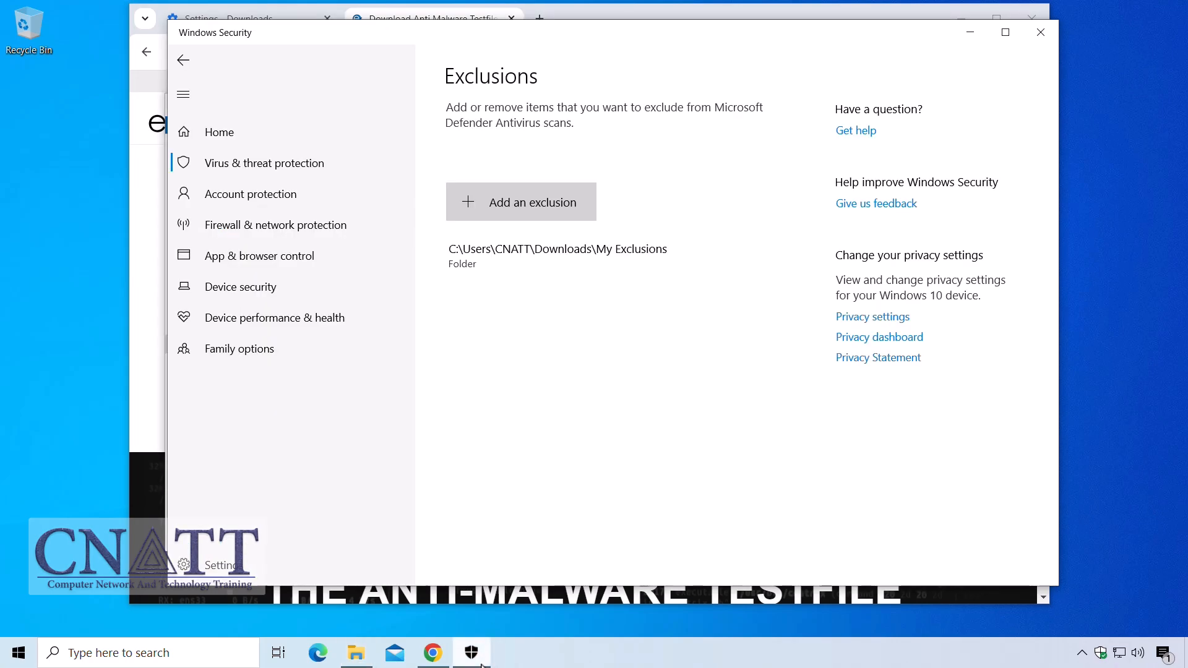
left_click(561, 203)
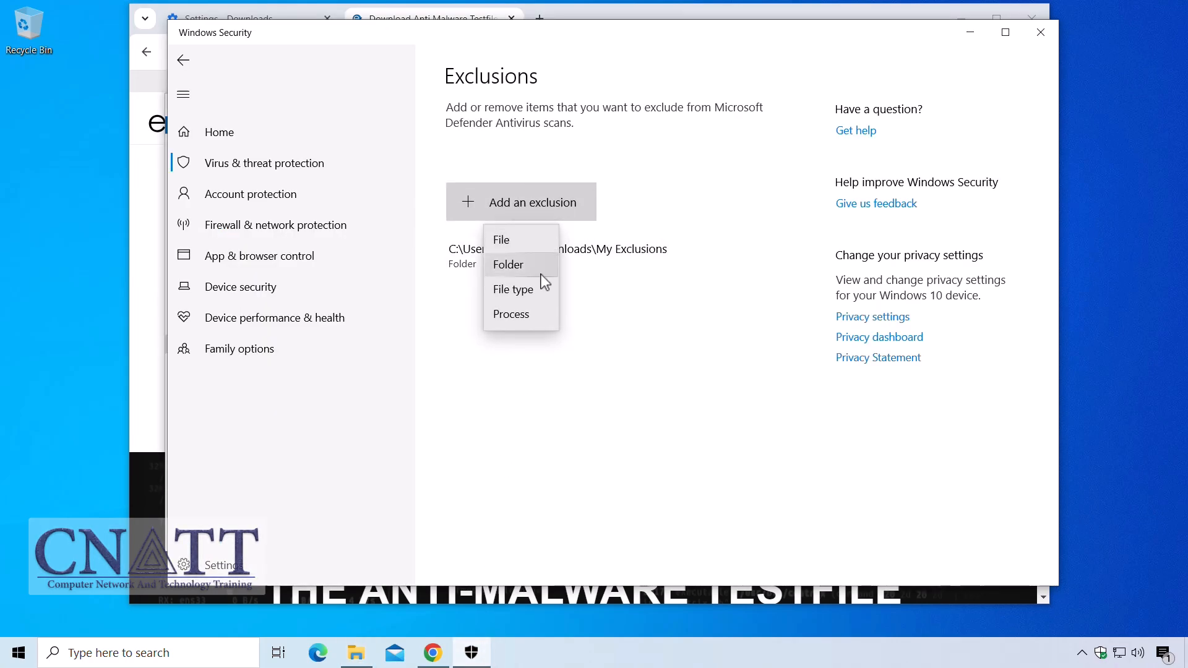
left_click(543, 240)
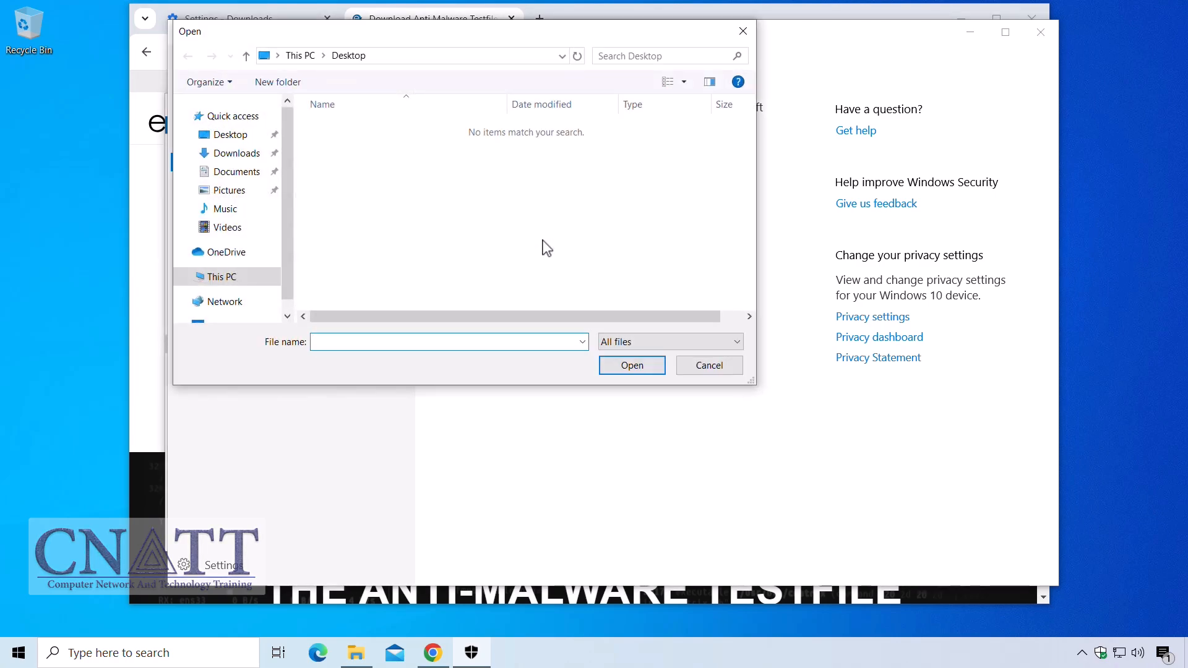
left_click(240, 154)
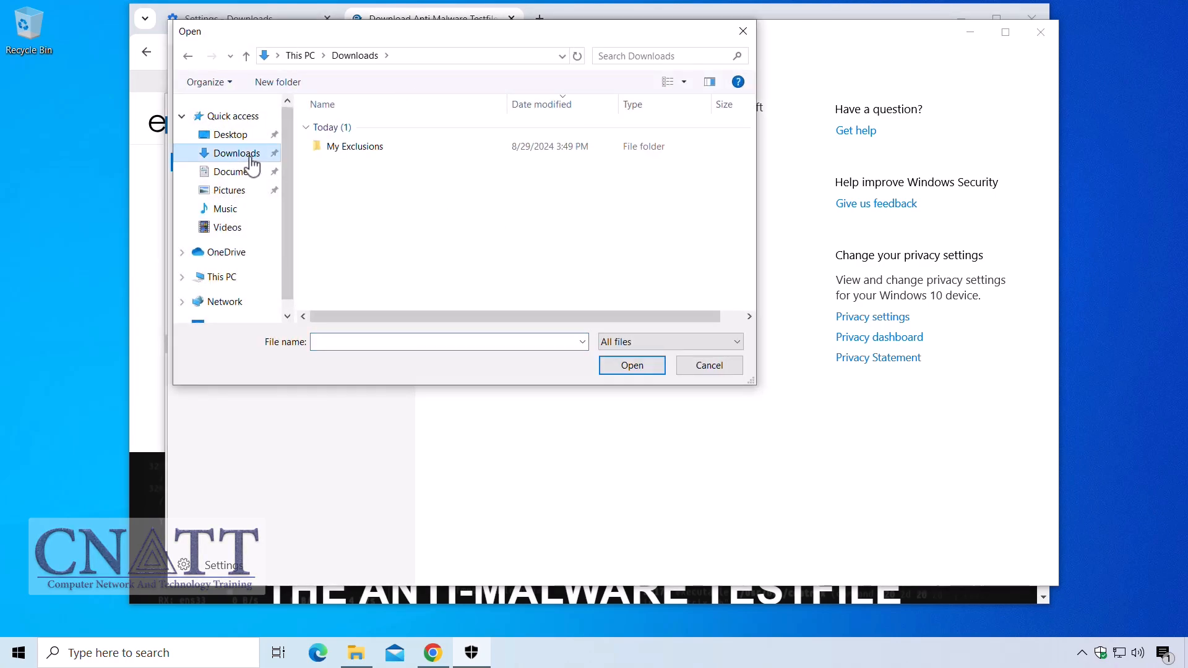
double_click(358, 147)
left_click(361, 130)
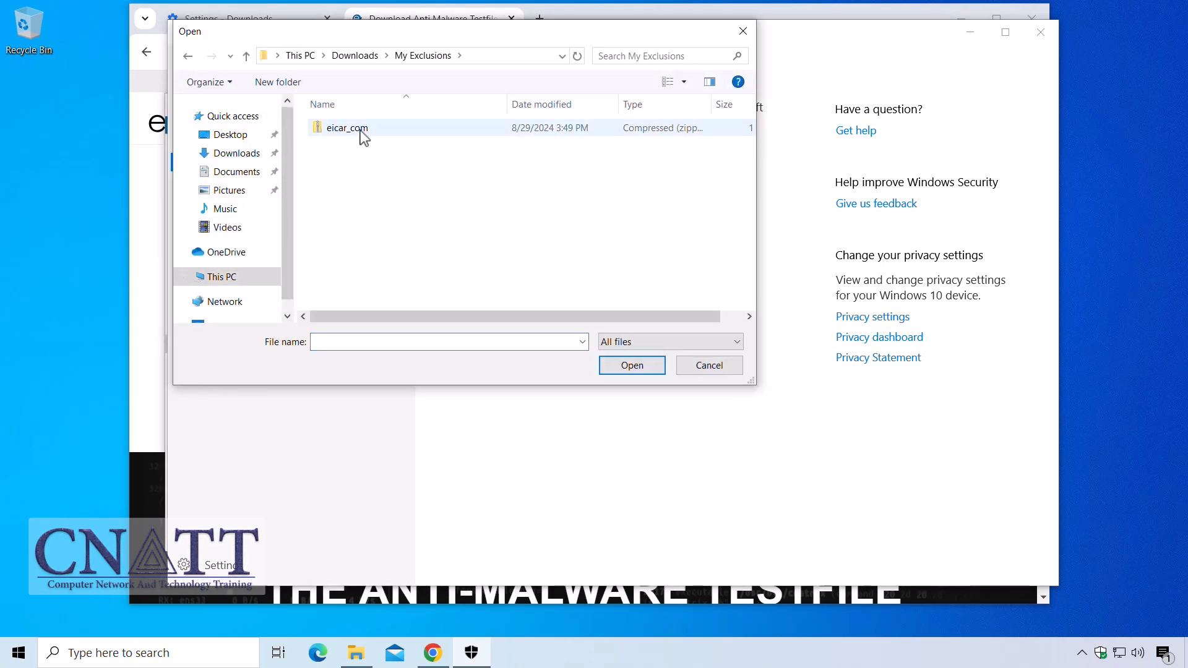
left_click(650, 366)
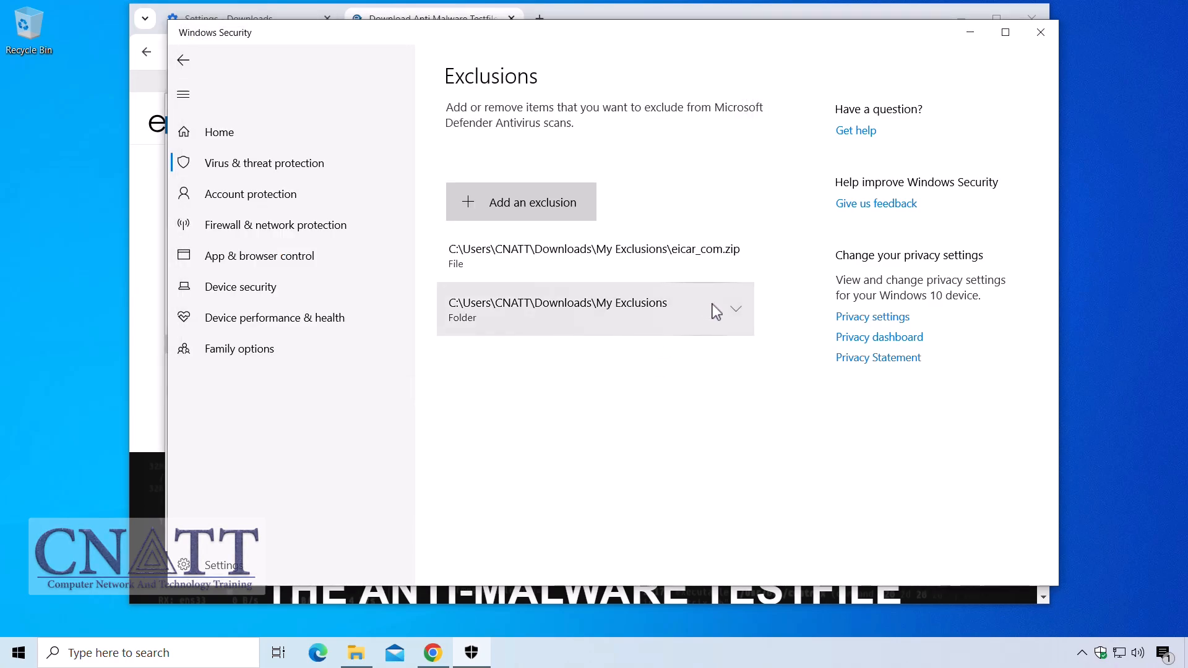
left_click(735, 310)
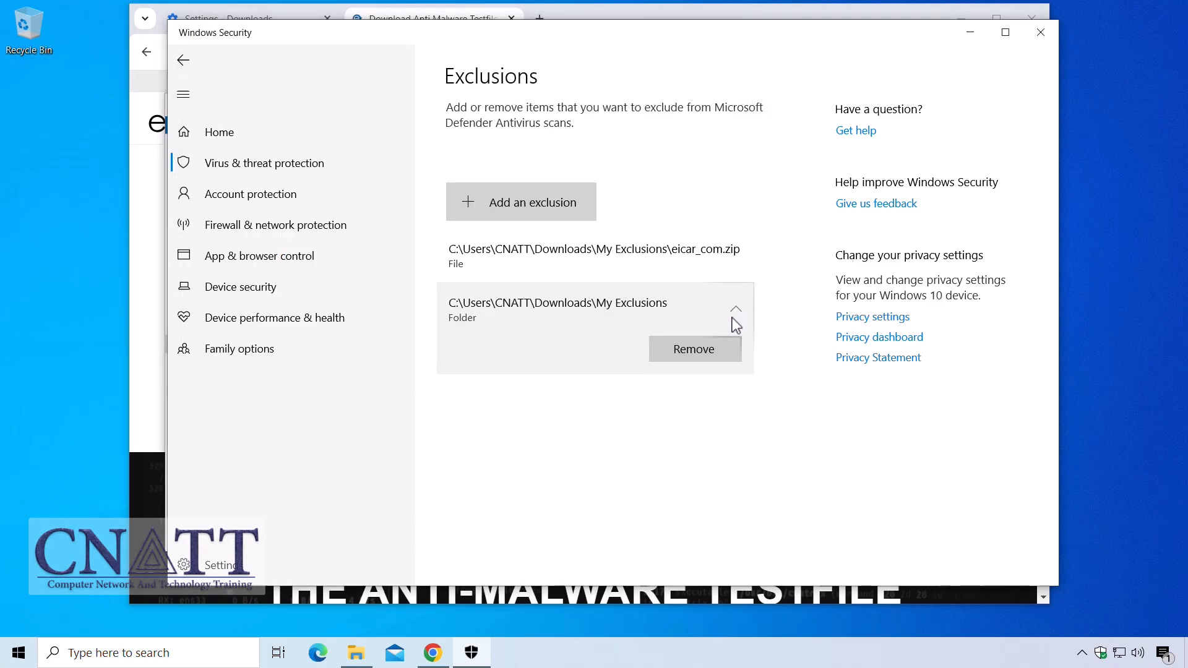
left_click(724, 358)
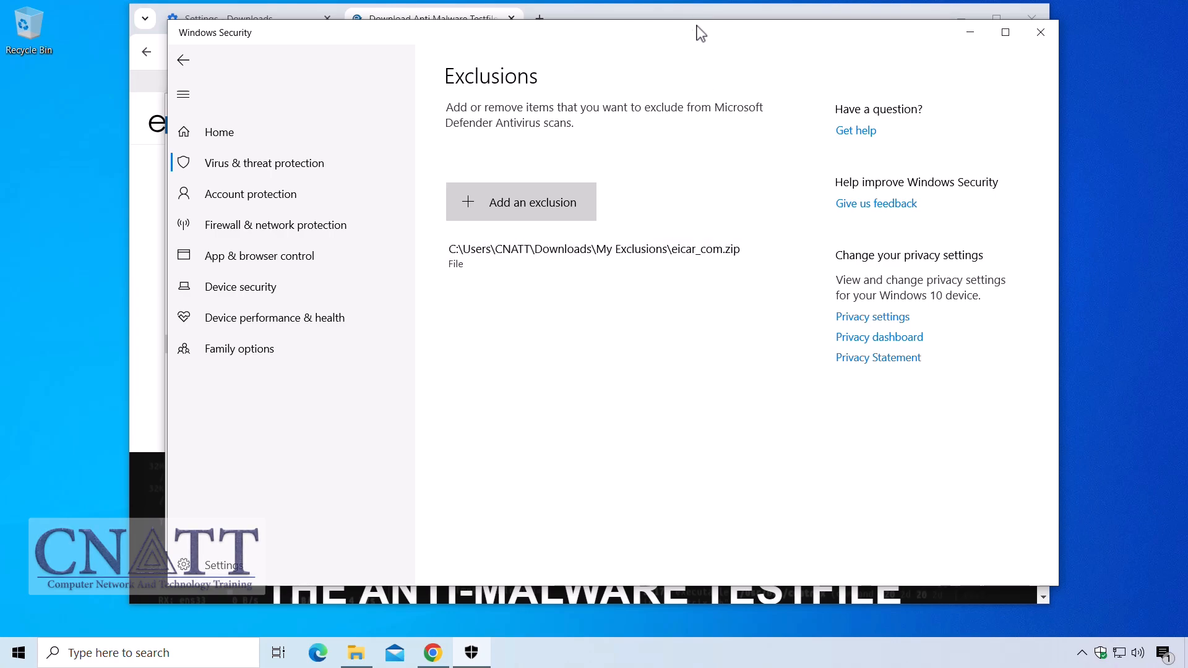
Step: Switch back to the EICAR page in Chrome and try to download the EICAR.COM2-ZIP test file as eicarcom2 to the My Exclusions folder
left_click(692, 12)
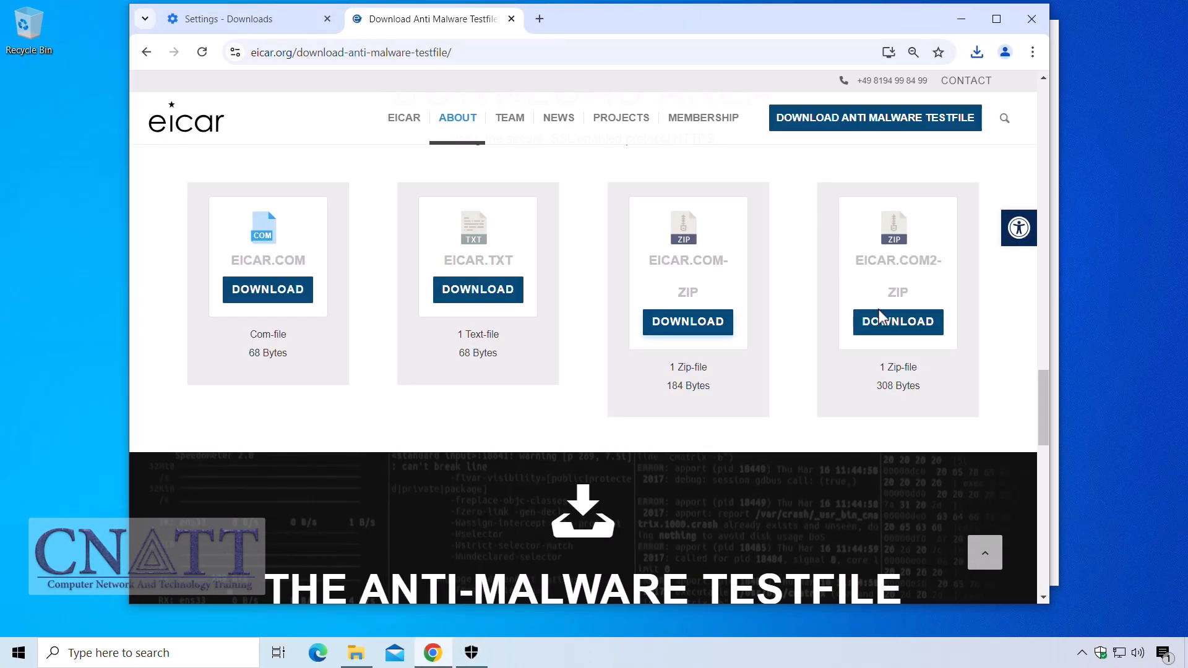
left_click(898, 336)
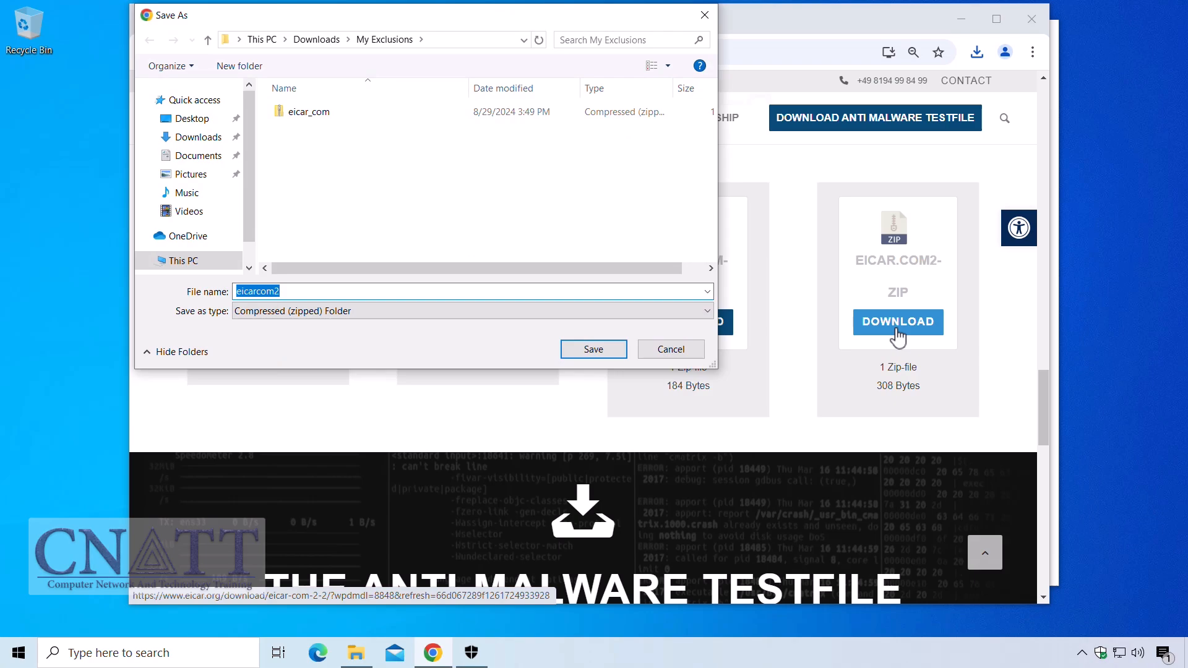
left_click(626, 345)
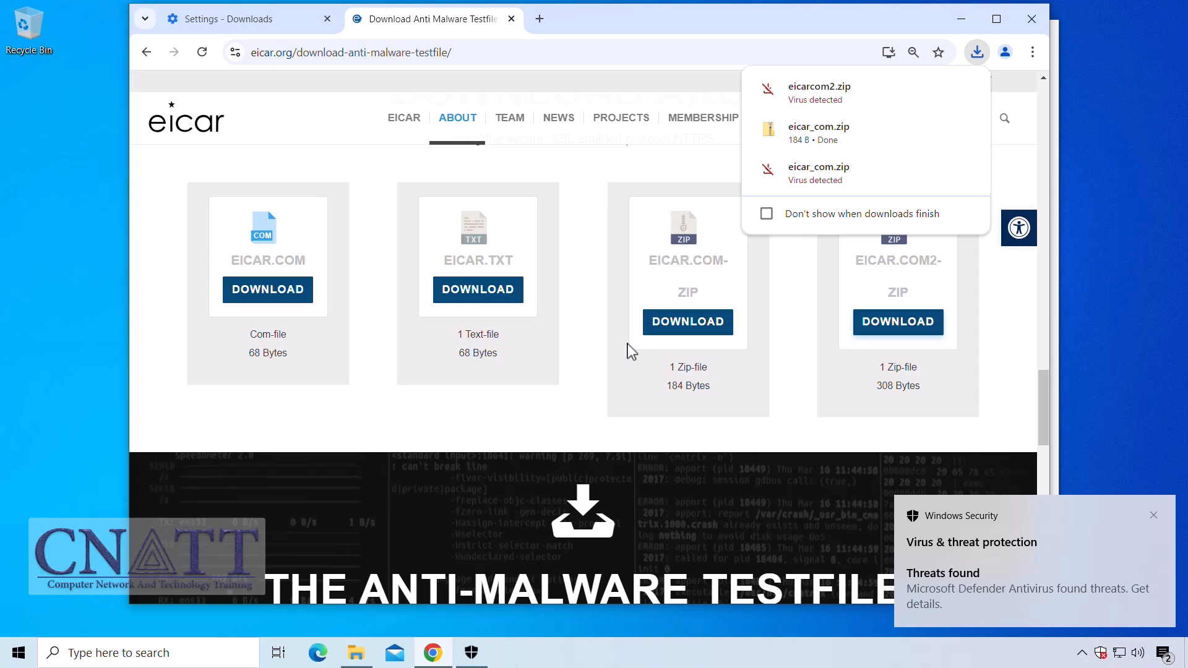
Step: Check the Downloads folder and its My Exclusions subfolder in File Explorer for the downloaded test files
left_click(349, 656)
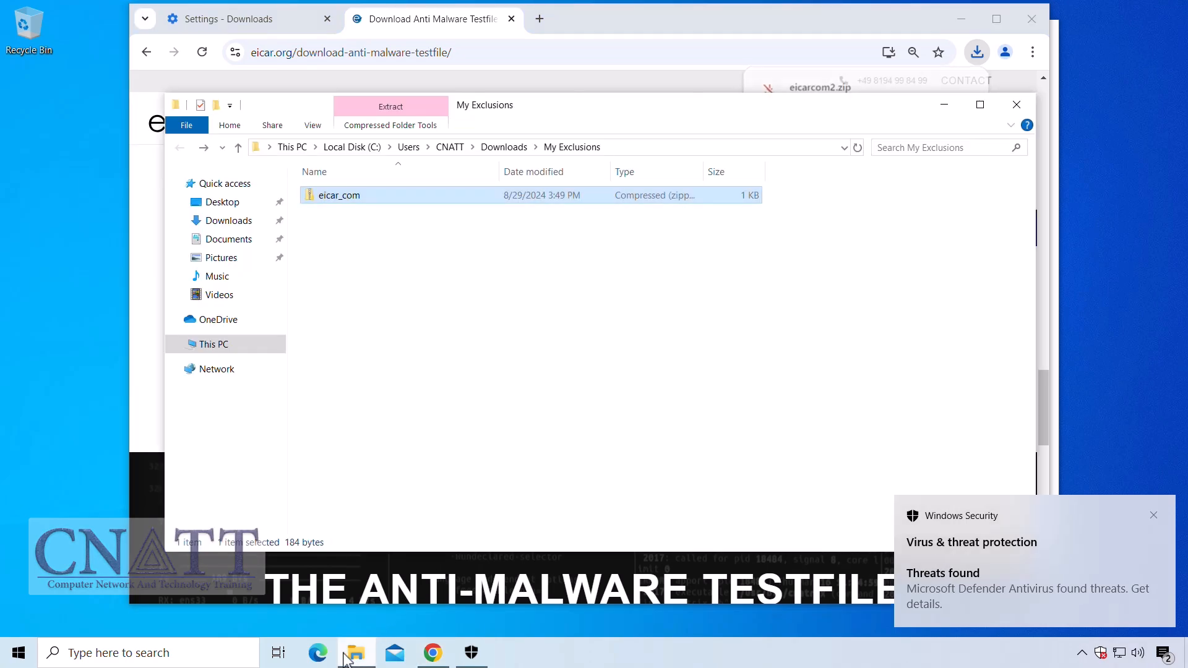
left_click(497, 150)
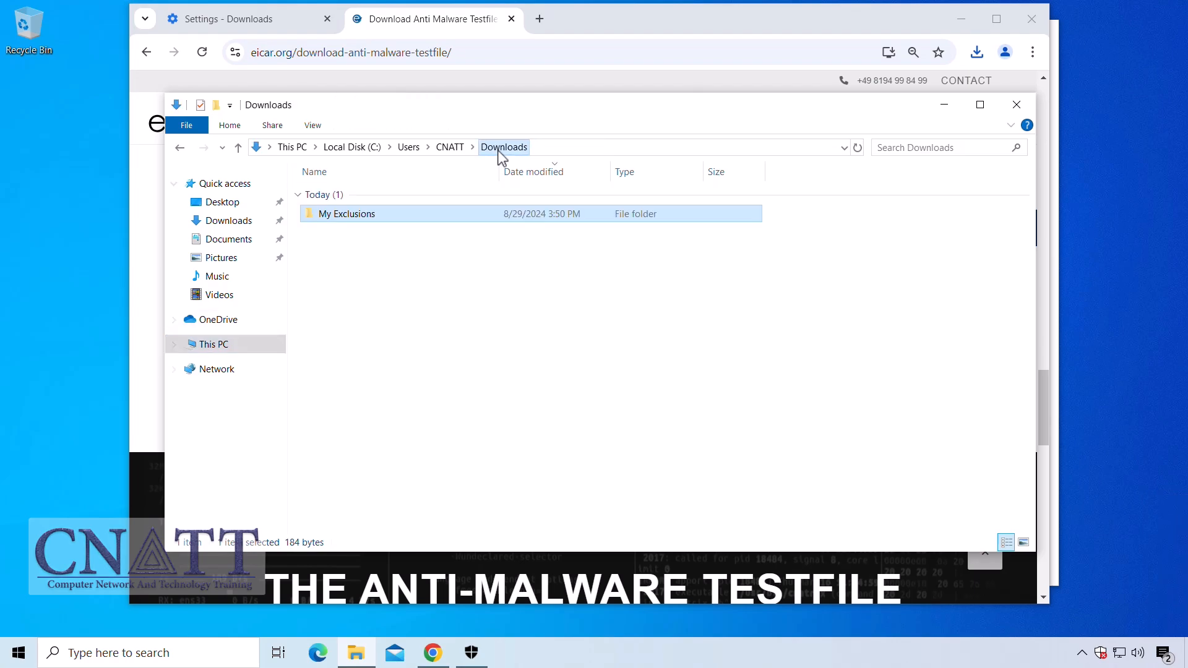
double_click(513, 214)
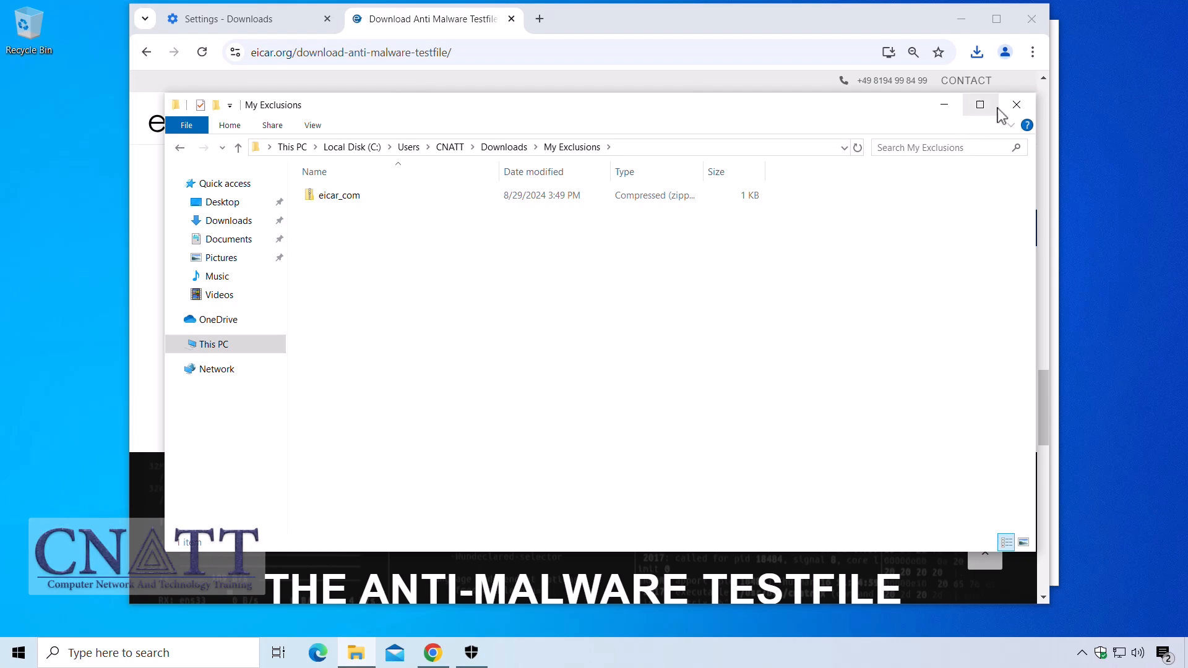
Step: Close File Explorer and the browser, and remove the eicar_com.zip file exclusion in Windows Security
left_click(1018, 105)
left_click(1032, 18)
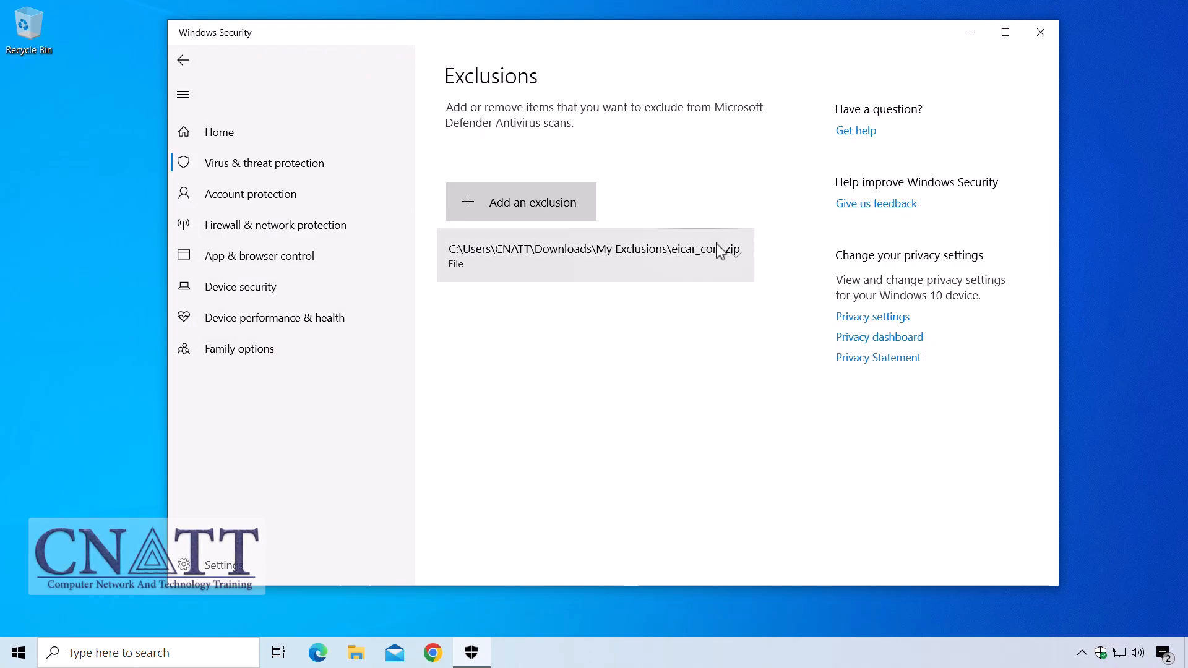
left_click(746, 267)
left_click(721, 299)
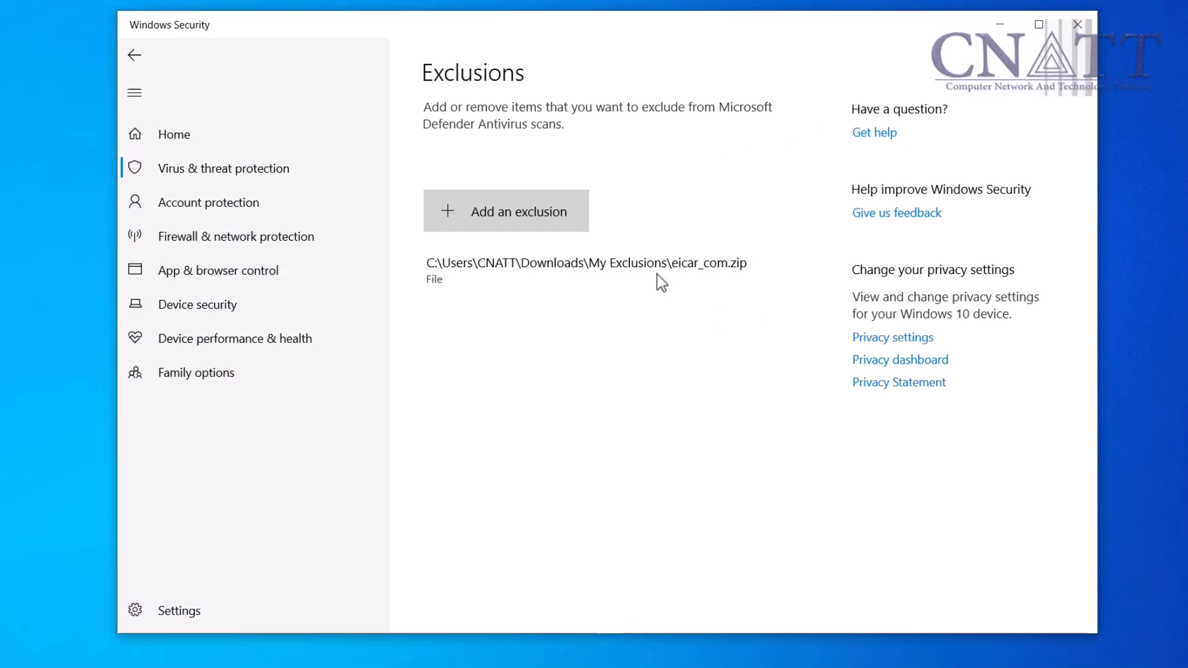
Step: Add a file type exclusion for the .exe extension
left_click(565, 221)
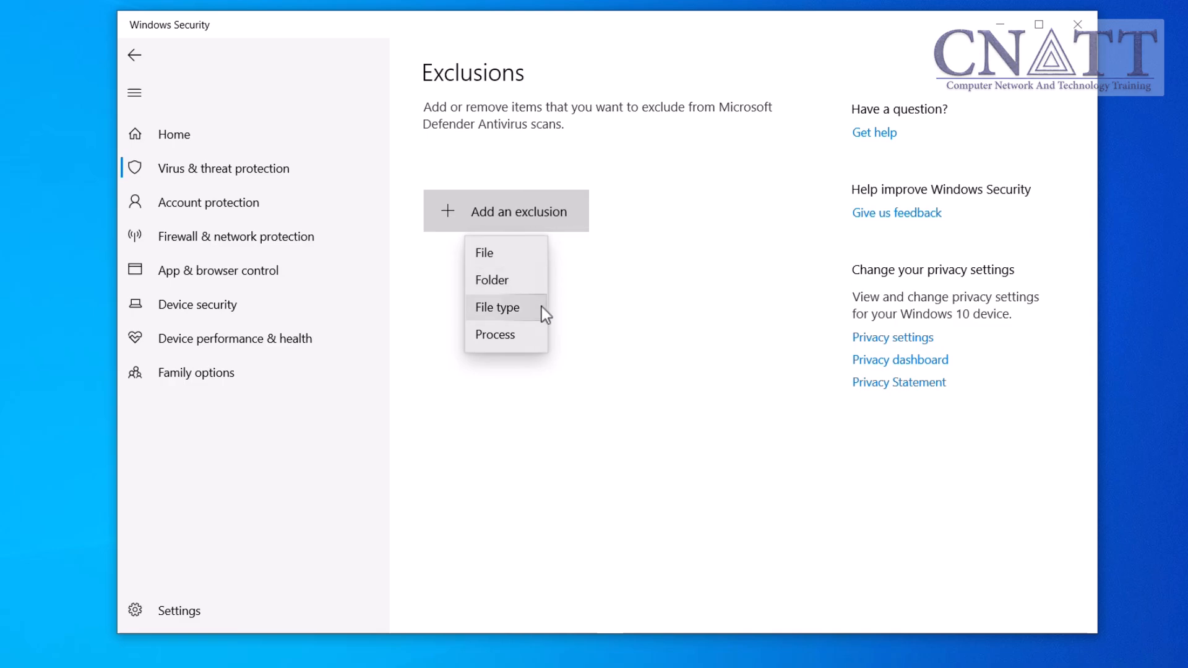
left_click(498, 307)
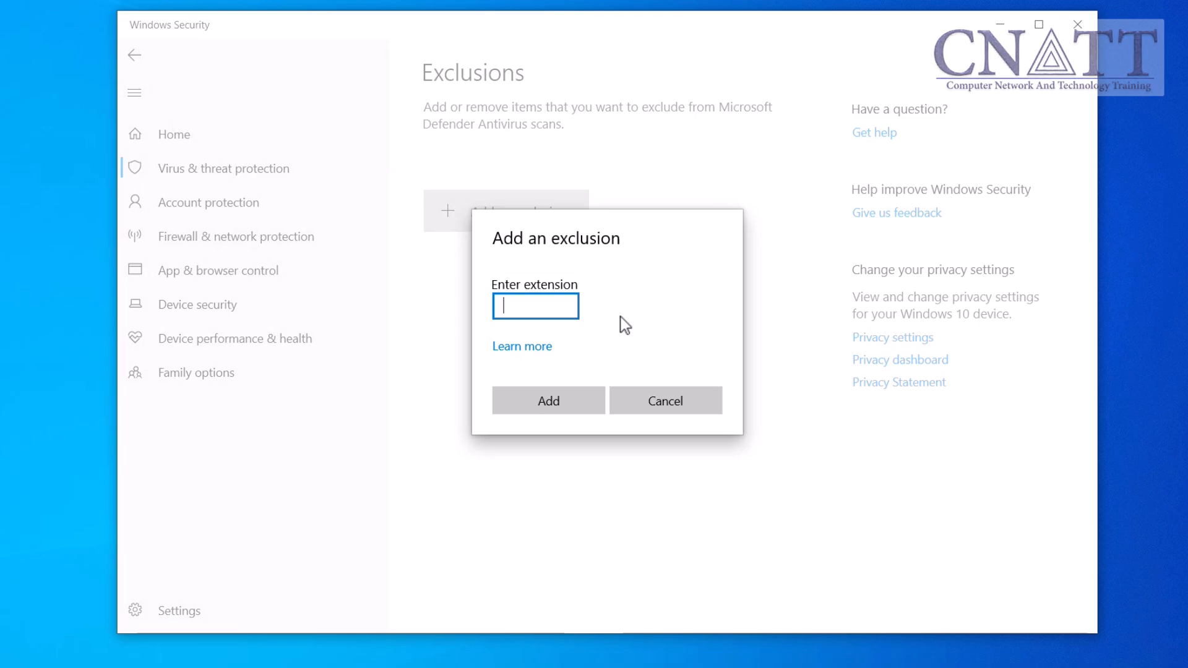
type(".exe")
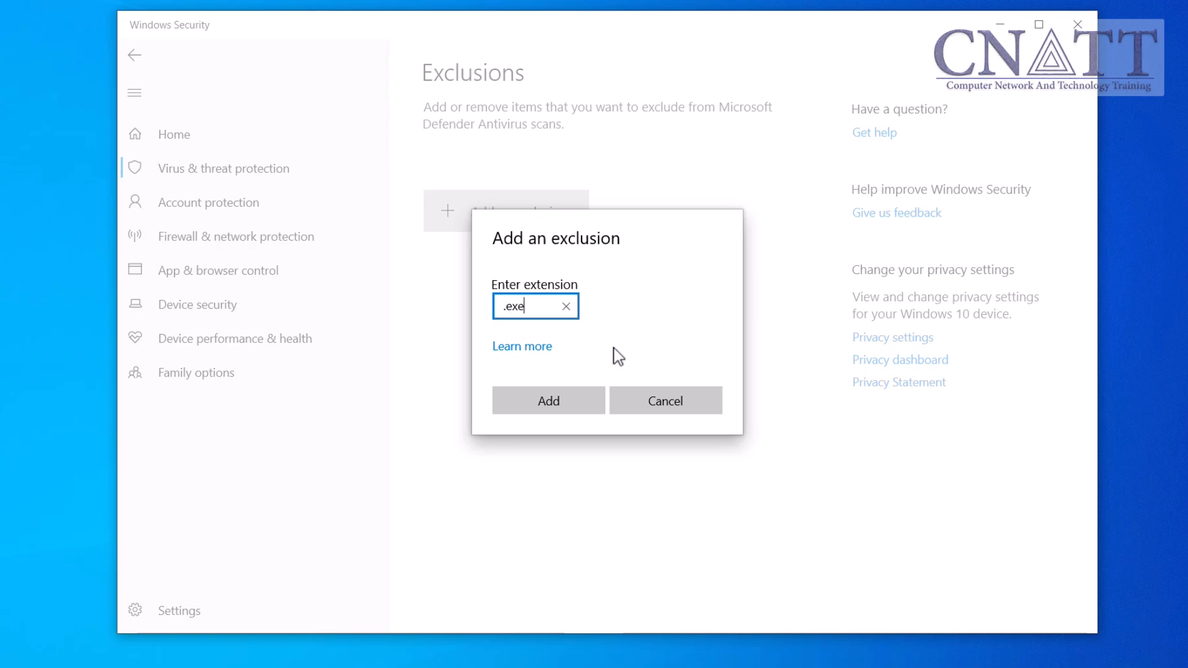
left_click(586, 401)
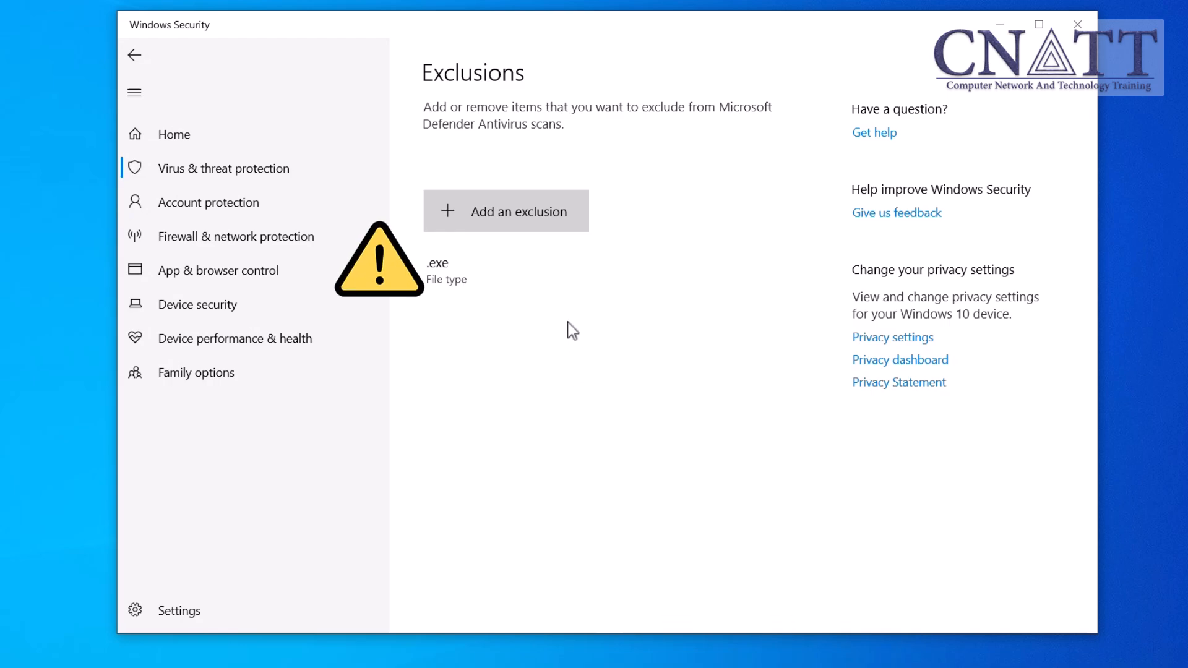
Step: Add another file type exclusion for the .txt extension
left_click(557, 218)
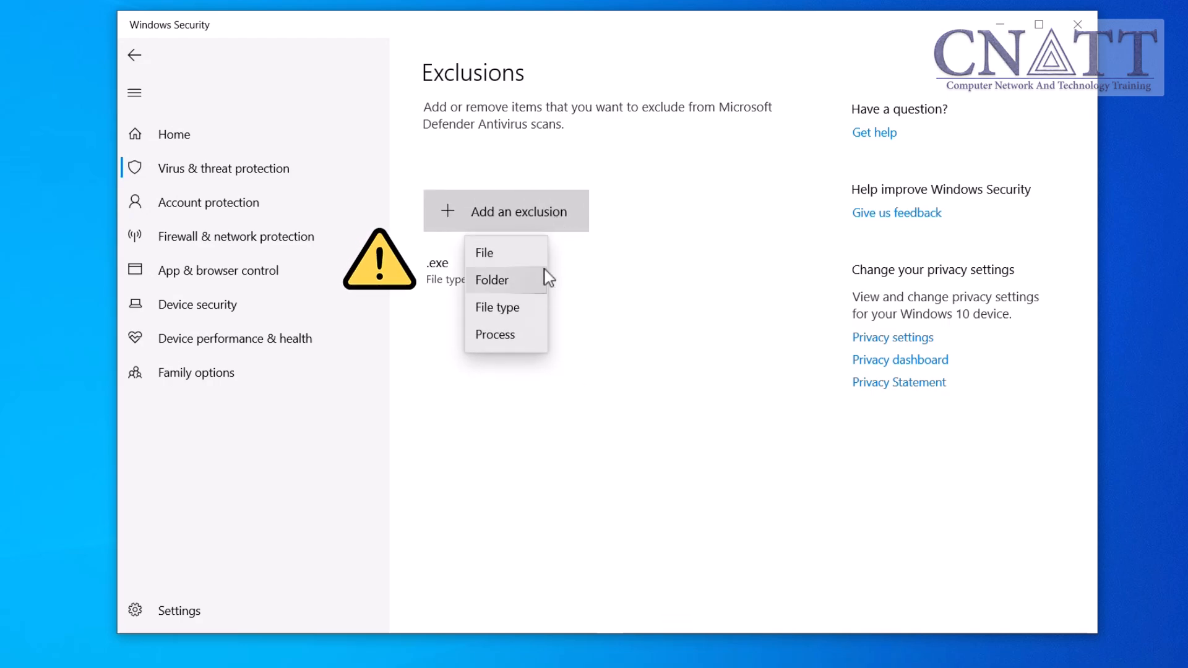
left_click(541, 312)
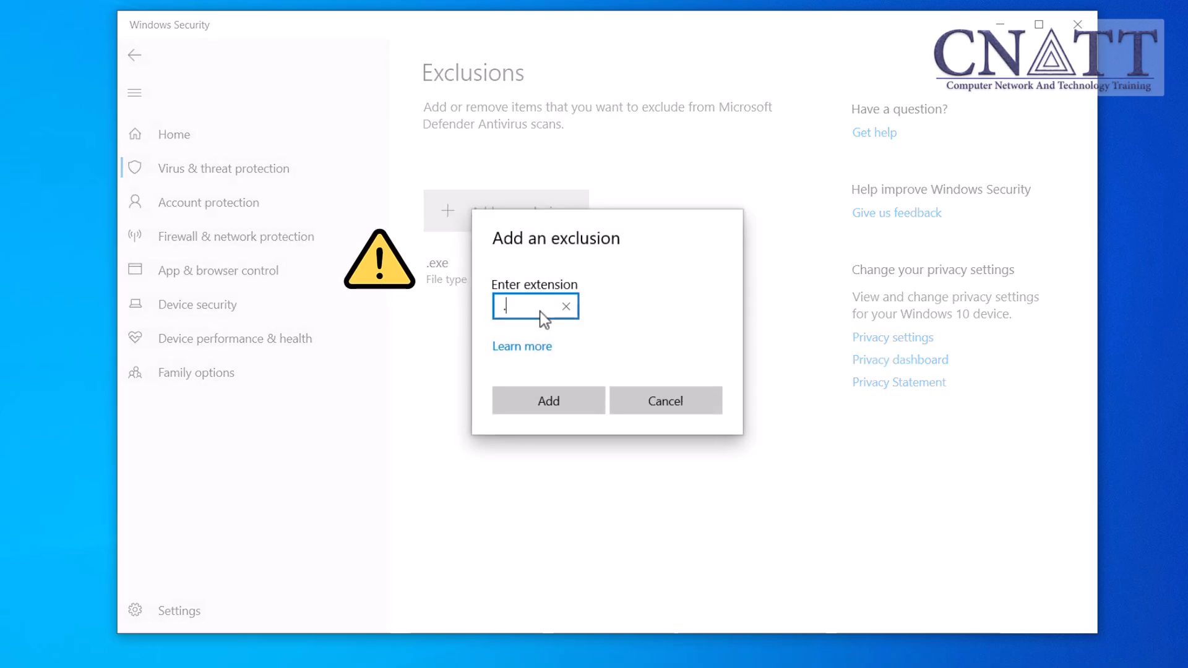
left_click(587, 399)
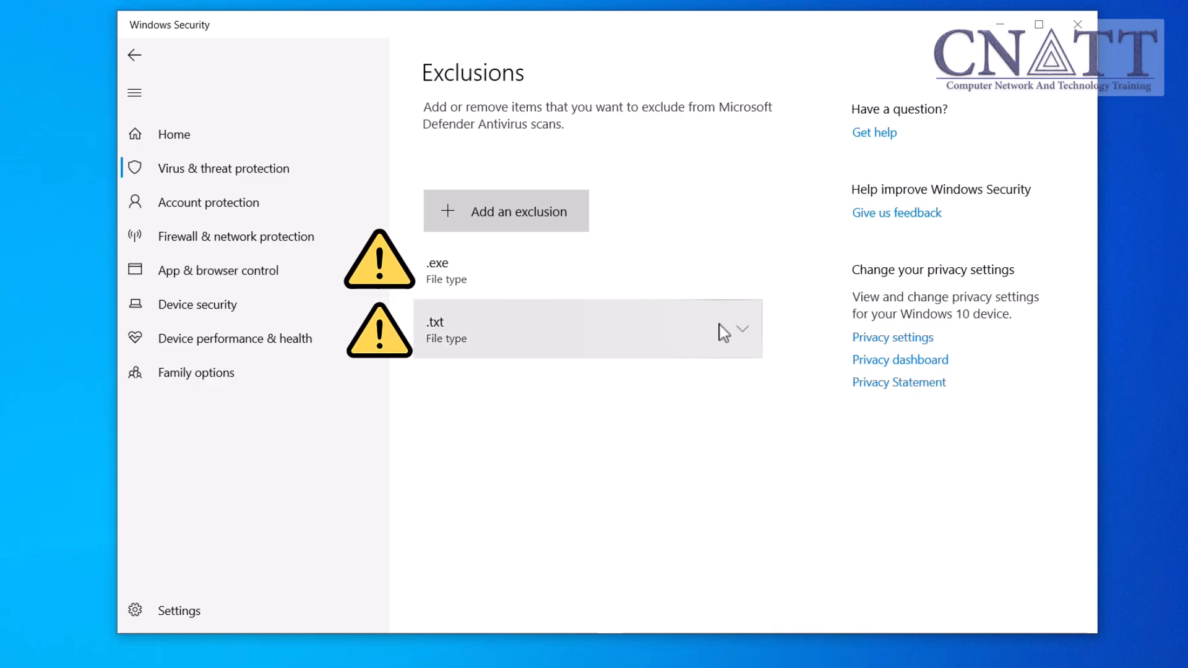
Step: Remove both the .txt and .exe file type exclusions from the exclusions list
left_click(747, 327)
left_click(729, 373)
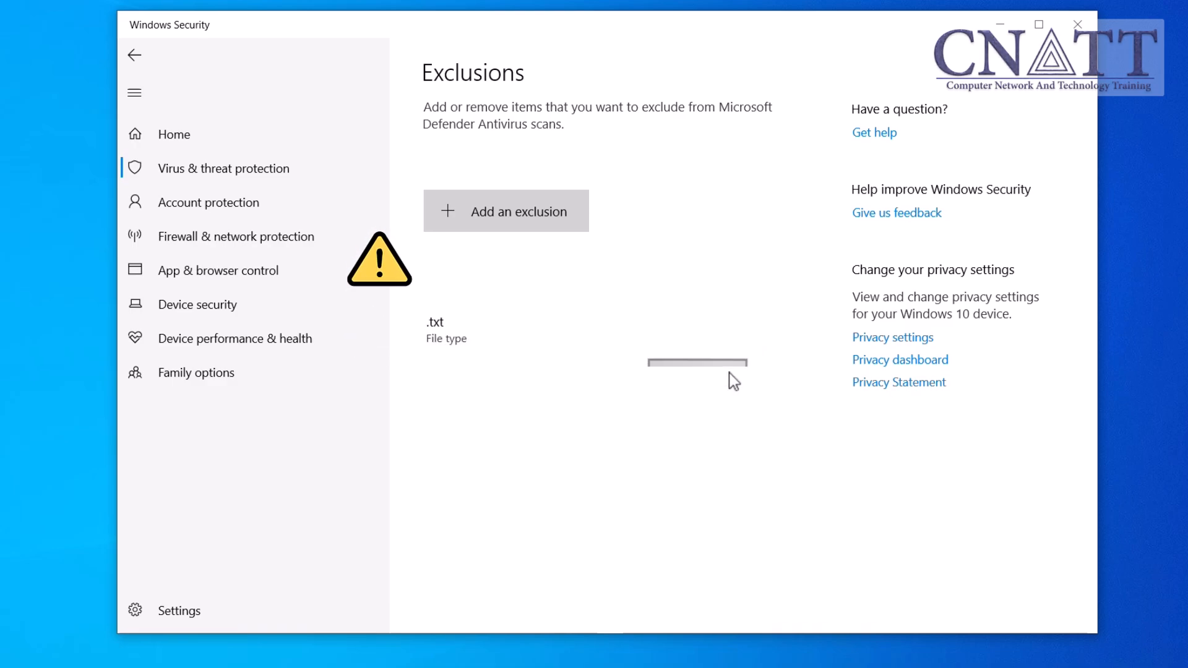
left_click(742, 277)
left_click(731, 314)
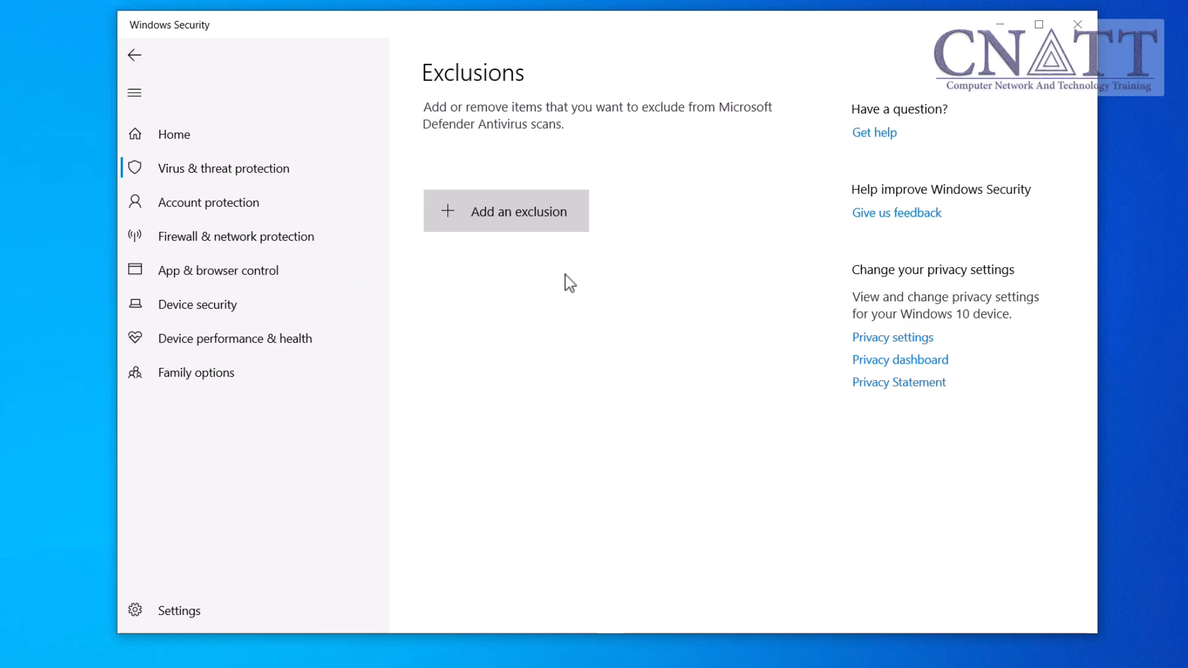
Step: Add a process exclusion for notepad.exe and remove it again from the exclusions list
left_click(551, 223)
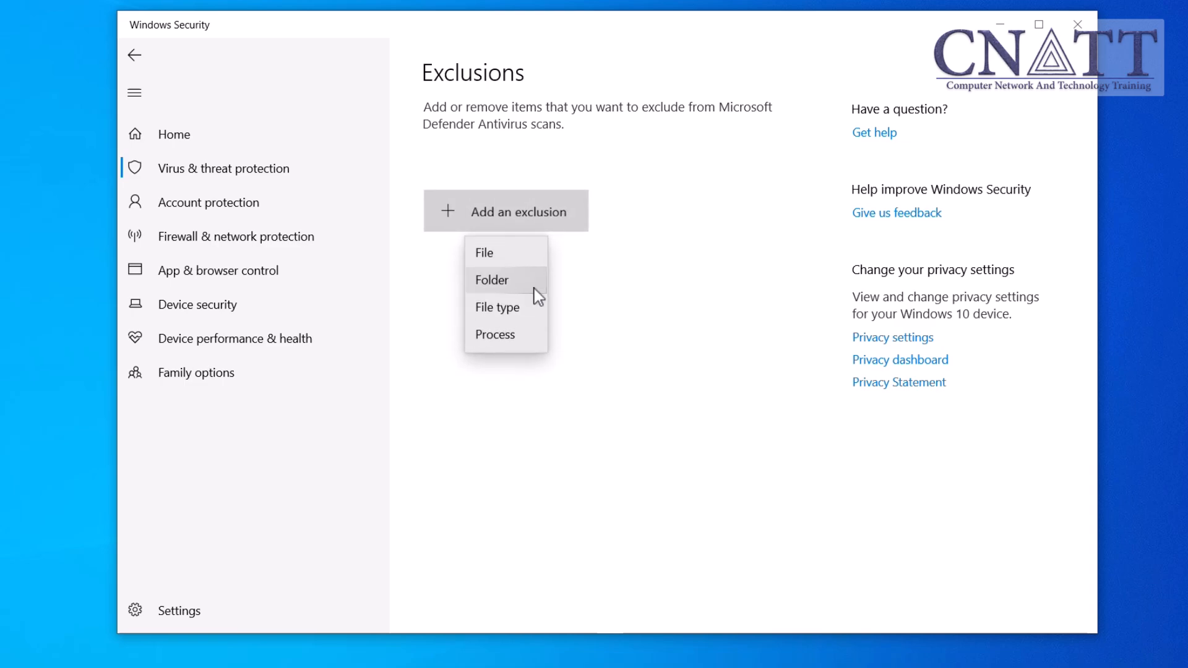
left_click(534, 344)
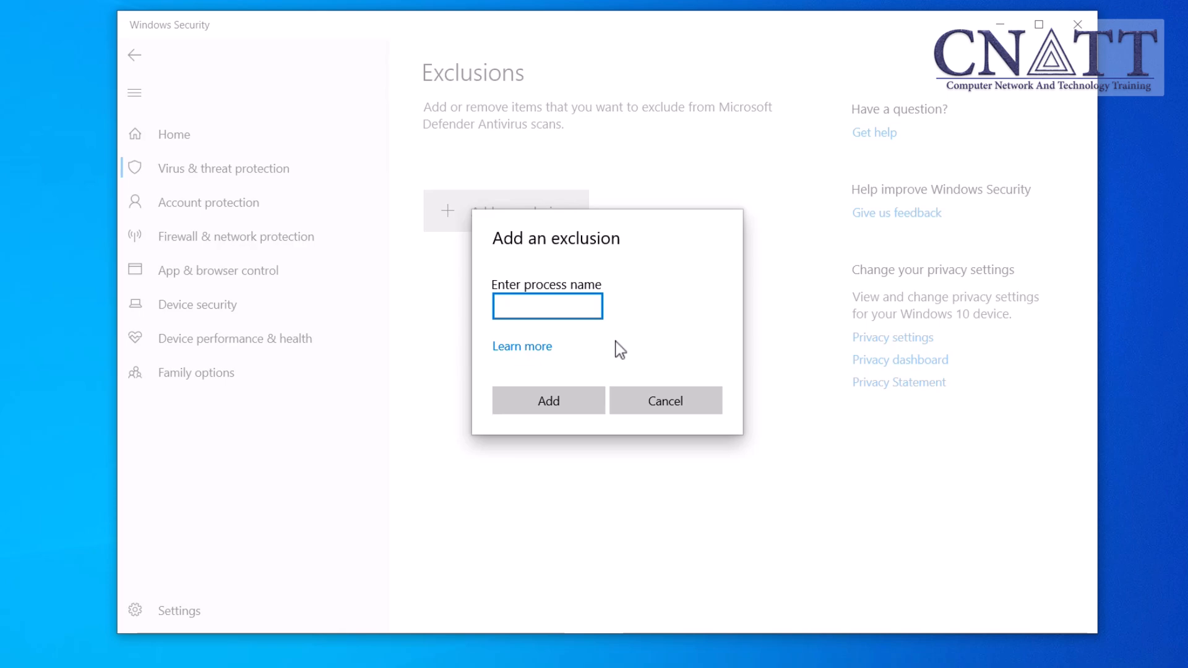
type("notepad.exe")
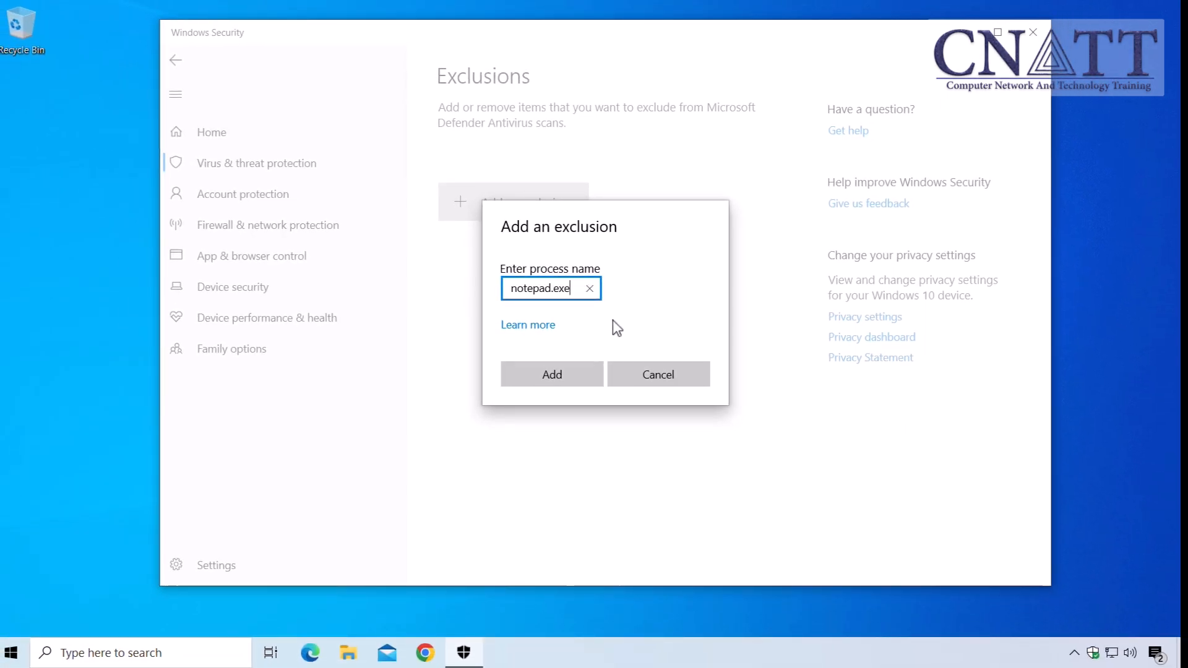
left_click(585, 364)
left_click(656, 273)
left_click(681, 296)
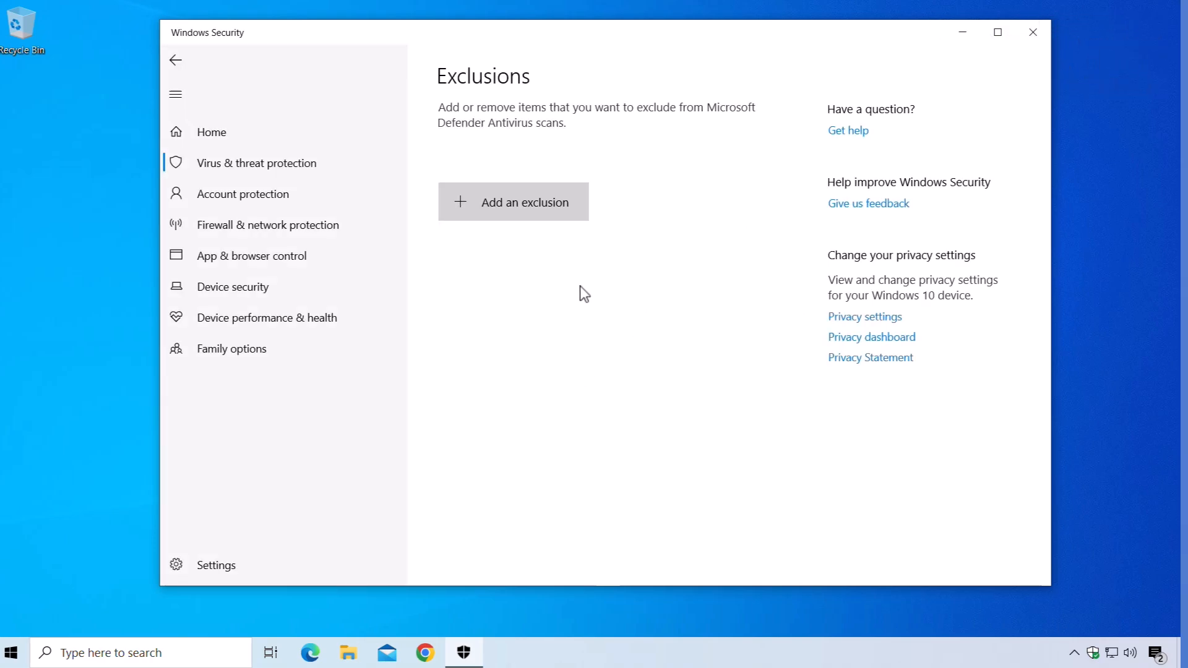